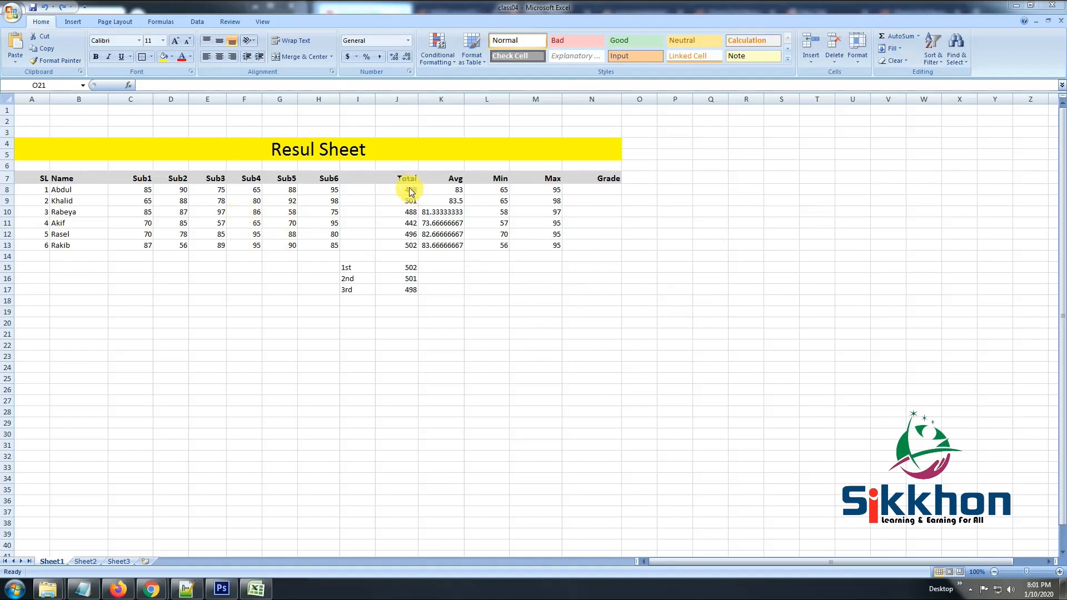
# - Examine the Total, Avg, Min and Max cells, the 1st to 3rd rankings and the Grade header in the result sheet
pyautogui.click(448, 188)
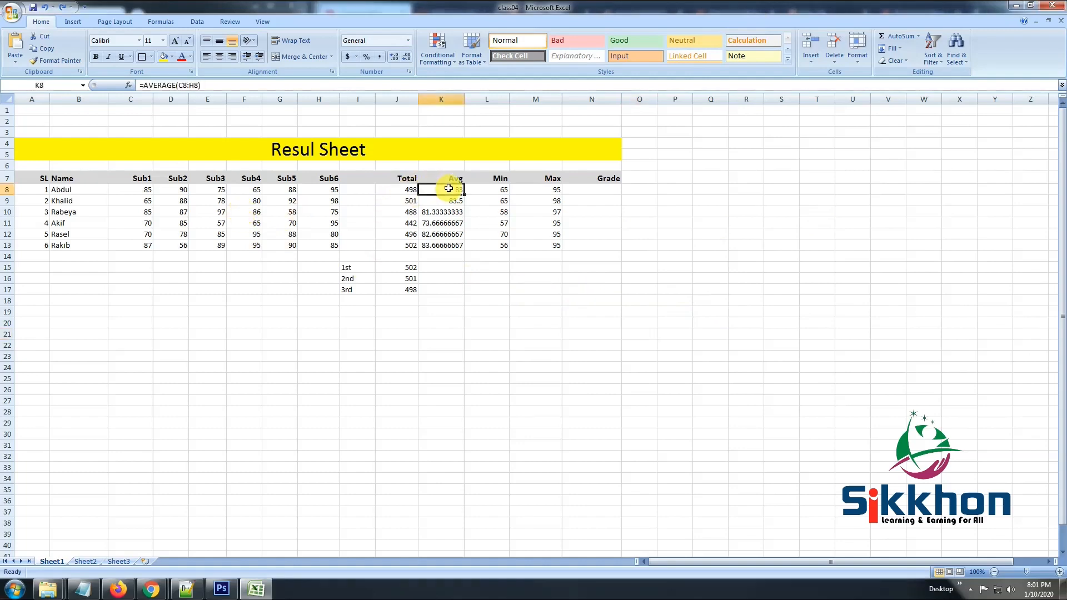
pyautogui.click(498, 190)
pyautogui.click(556, 190)
pyautogui.click(355, 278)
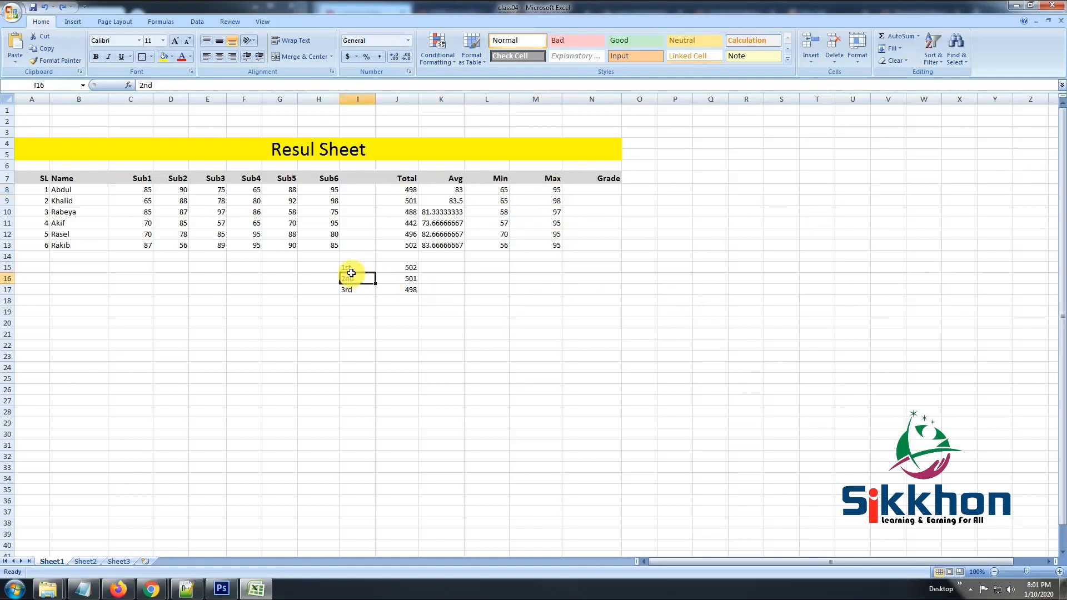
pyautogui.click(397, 279)
pyautogui.click(405, 268)
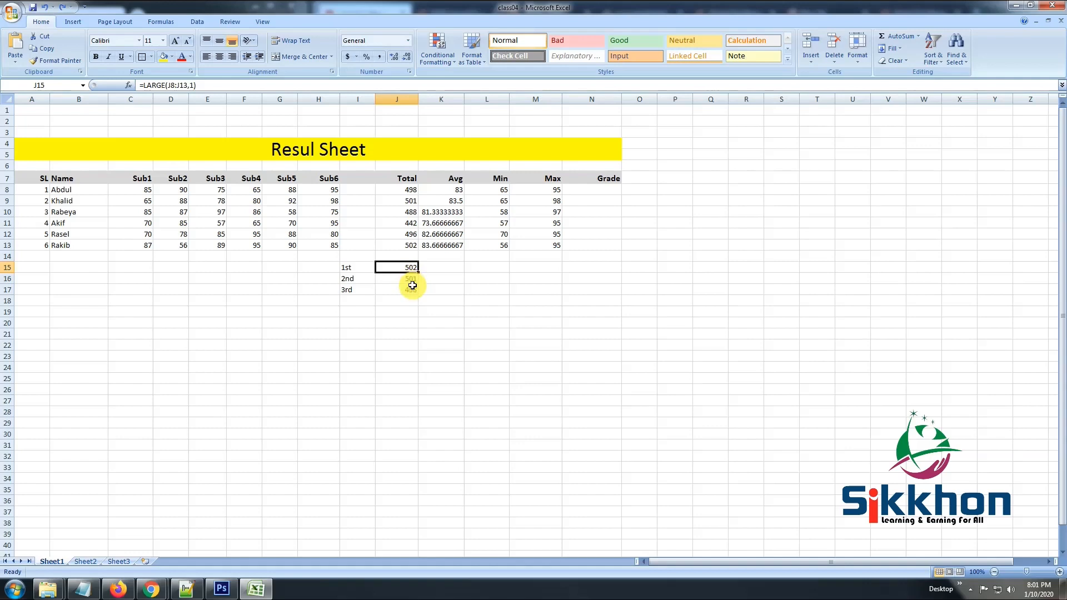
pyautogui.click(597, 177)
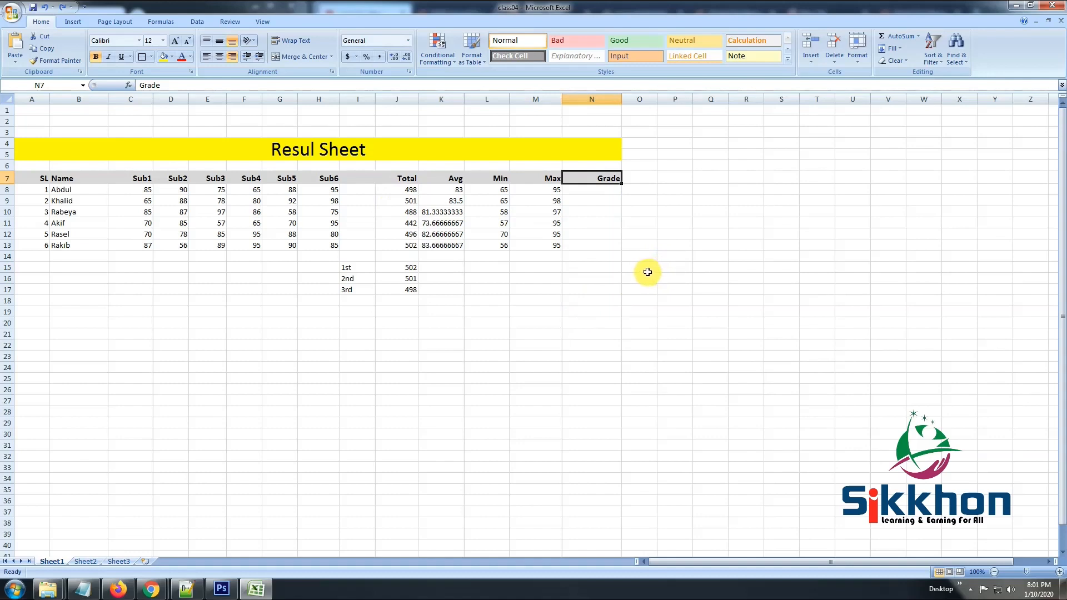
pyautogui.click(410, 192)
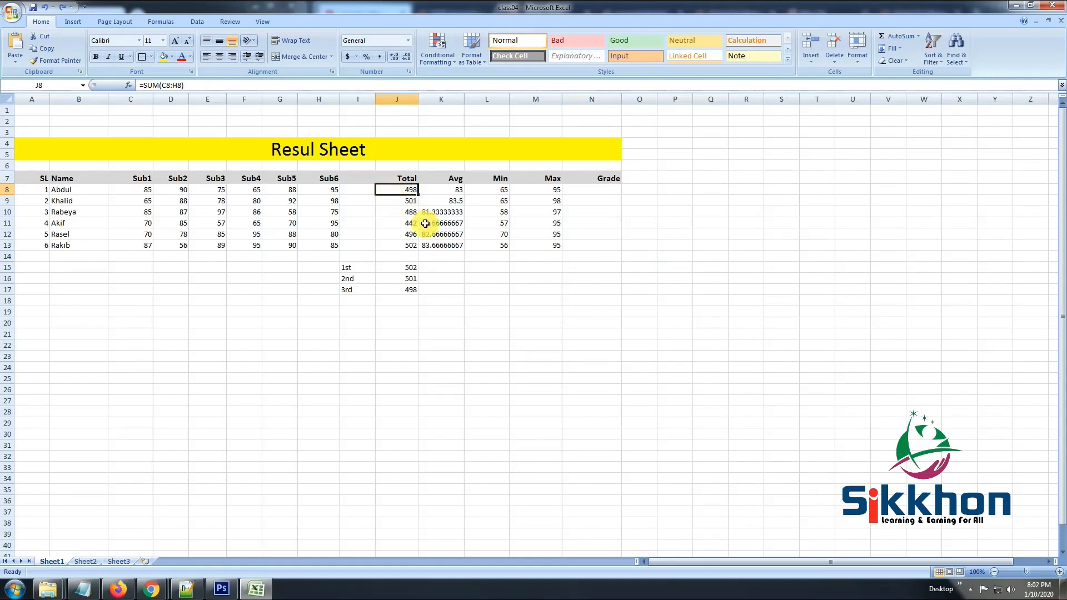
pyautogui.click(405, 203)
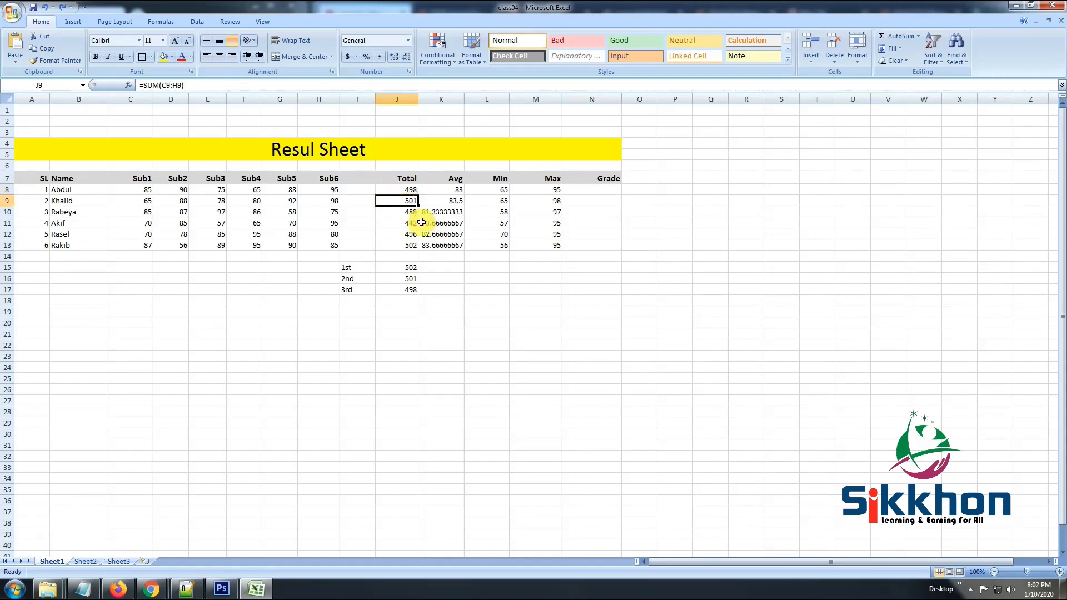
pyautogui.click(405, 213)
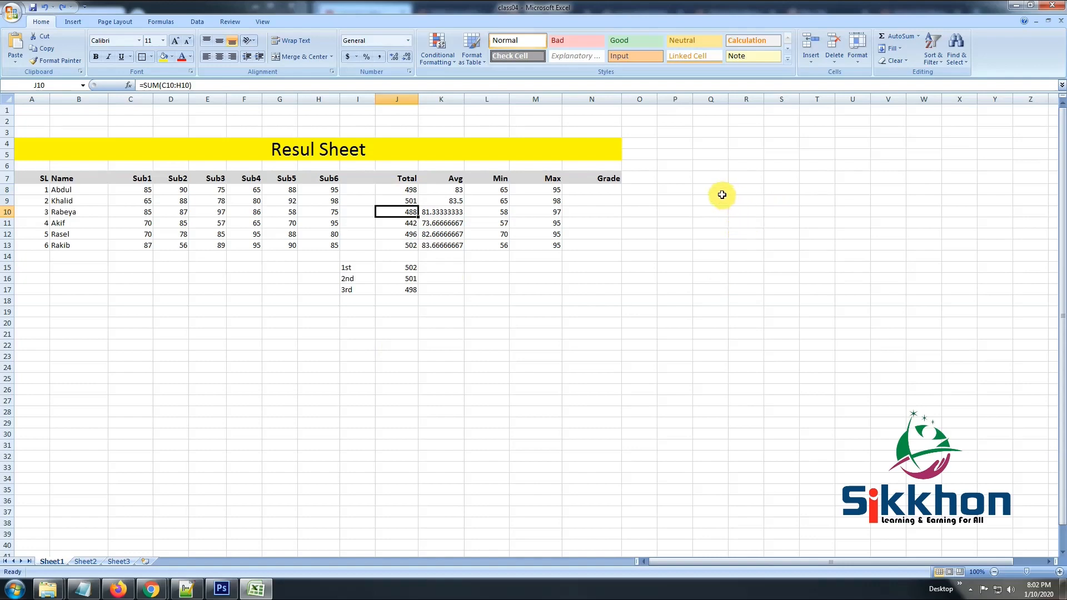
# - Apply an outside border around the empty range Q8:R14 and widen column Q slightly
pyautogui.moveTo(712, 188); pyautogui.dragTo(761, 257)
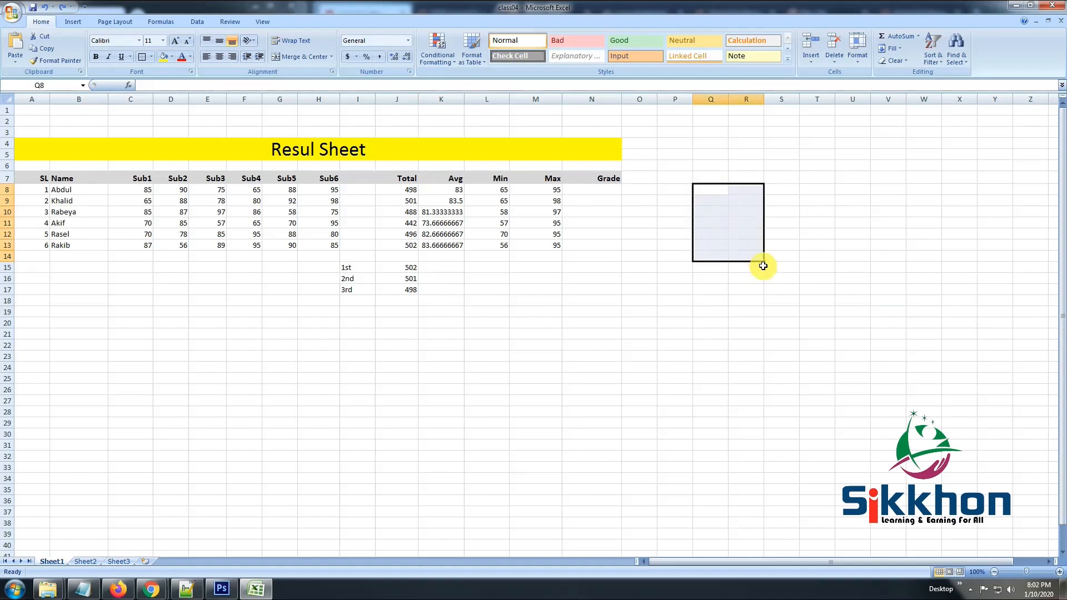
pyautogui.click(152, 57)
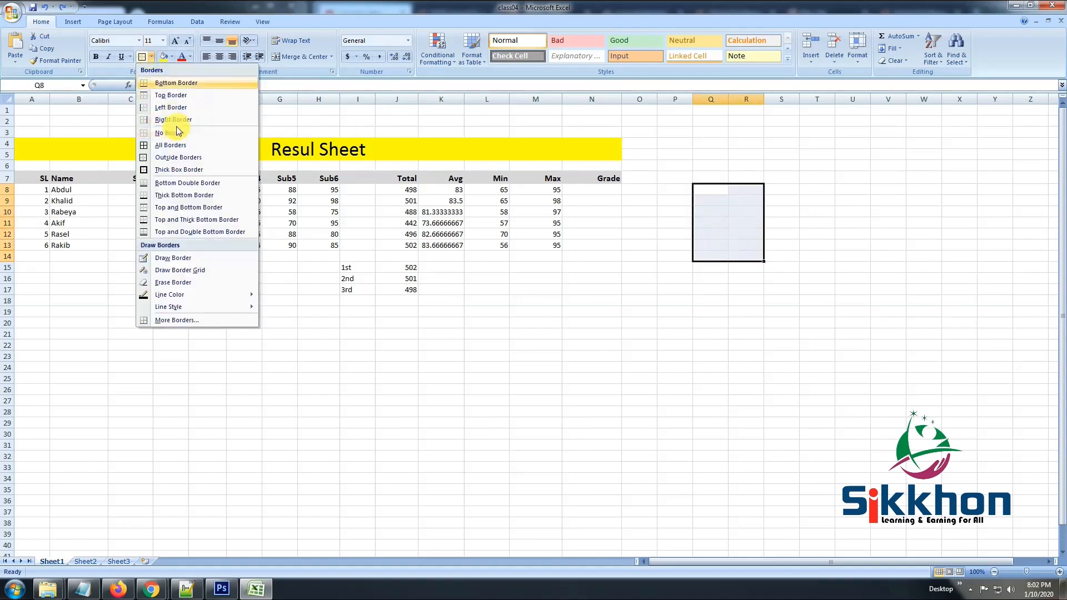
pyautogui.click(178, 157)
pyautogui.click(747, 200)
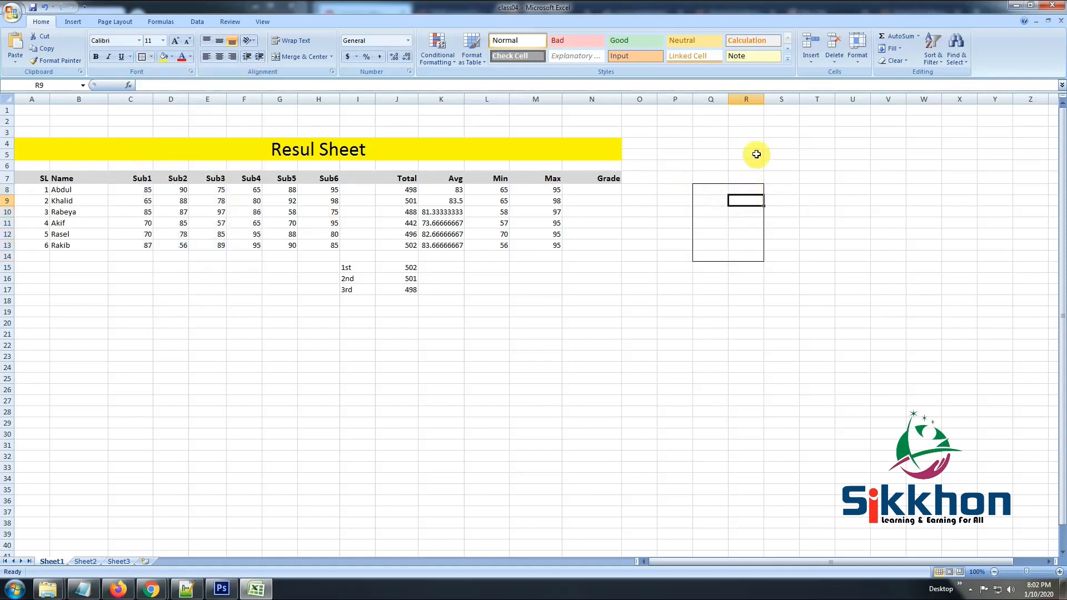
pyautogui.moveTo(764, 100); pyautogui.dragTo(736, 99)
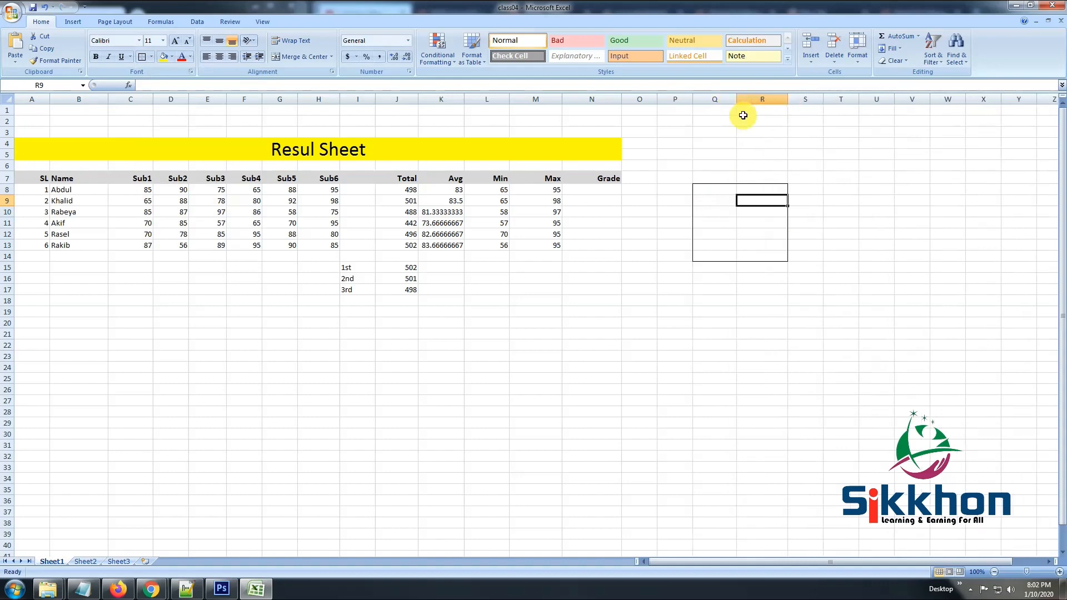
# - Enter the headers Marks in Q8 and Grade in R8 of the bordered box
pyautogui.click(721, 190)
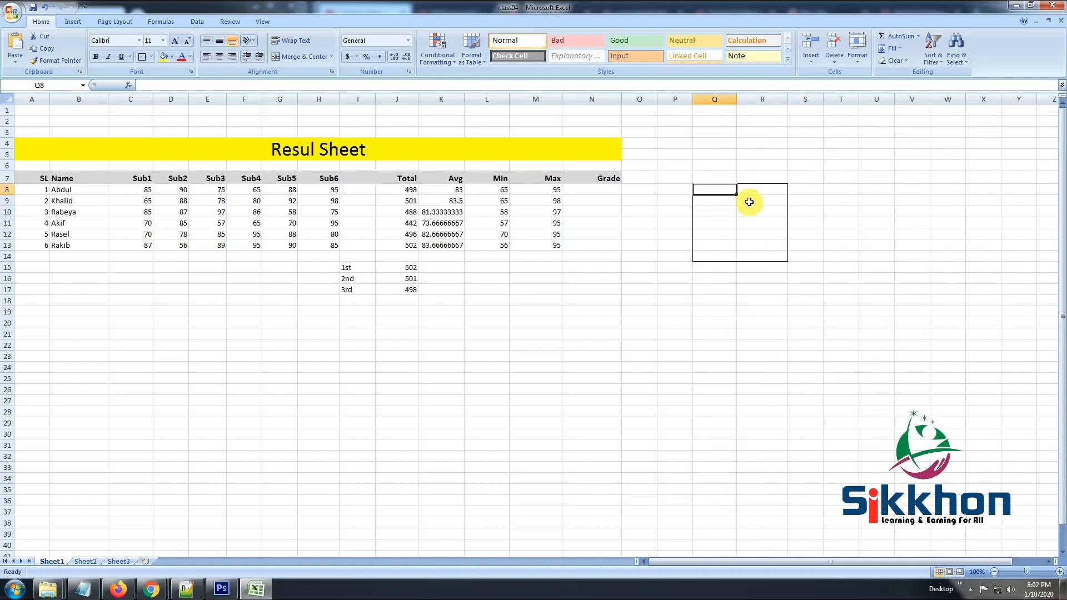
pyautogui.write('Marks')
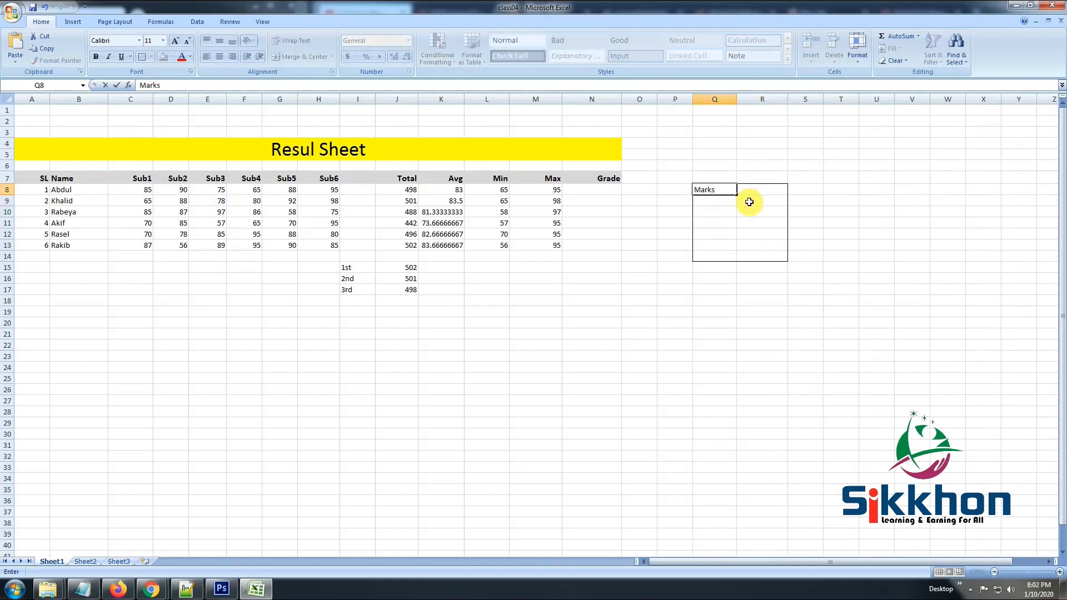
pyautogui.press('Tab')
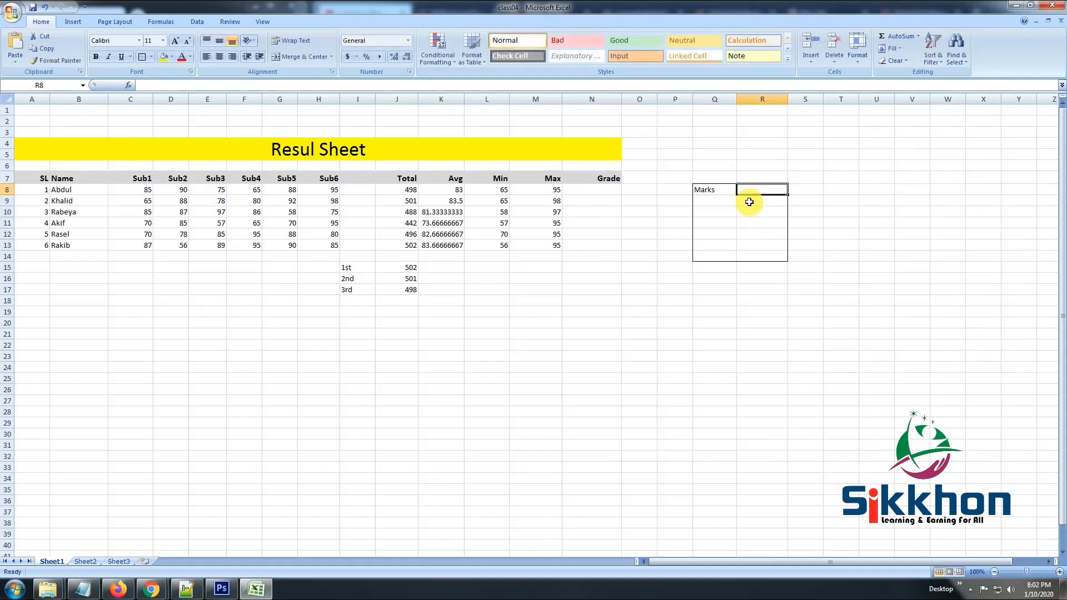
pyautogui.write('Grade')
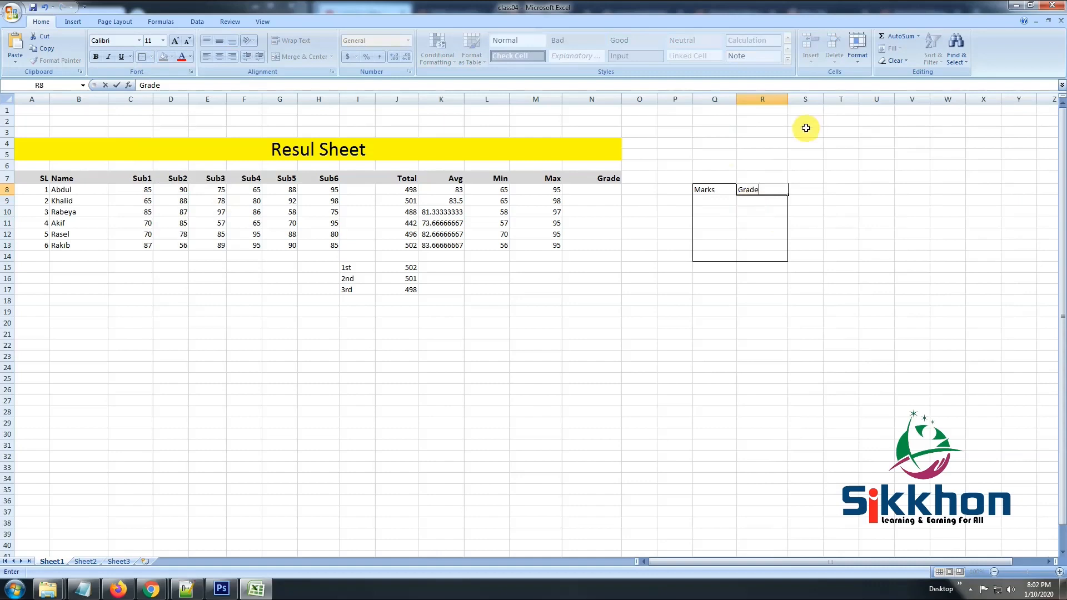
pyautogui.press('Return')
# - Fill the Marks and Grade header cells Q8:R8 with light grey
pyautogui.moveTo(723, 188); pyautogui.dragTo(750, 190)
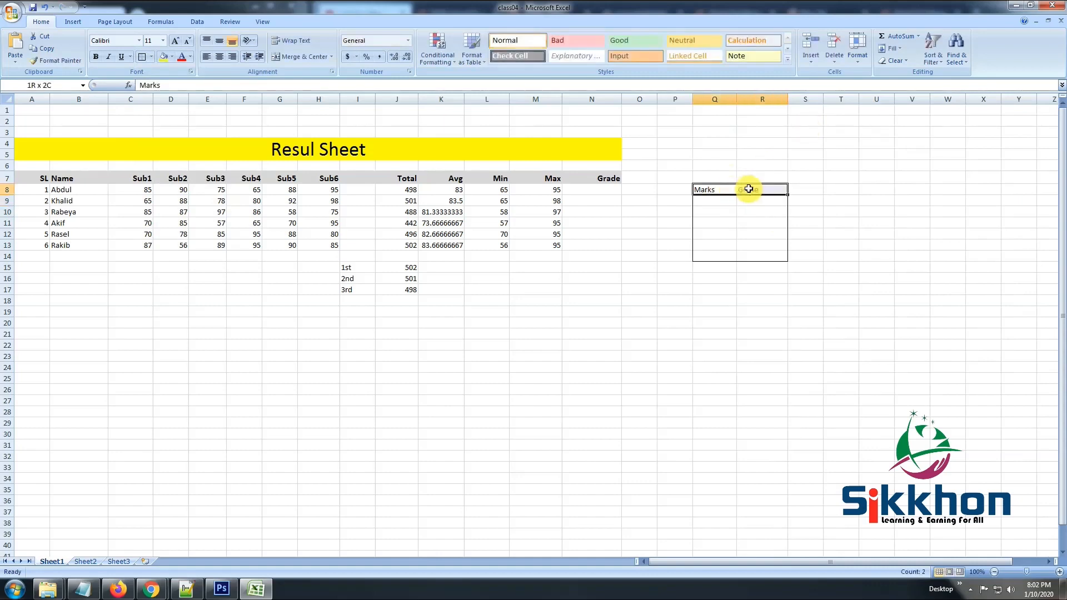
pyautogui.click(171, 62)
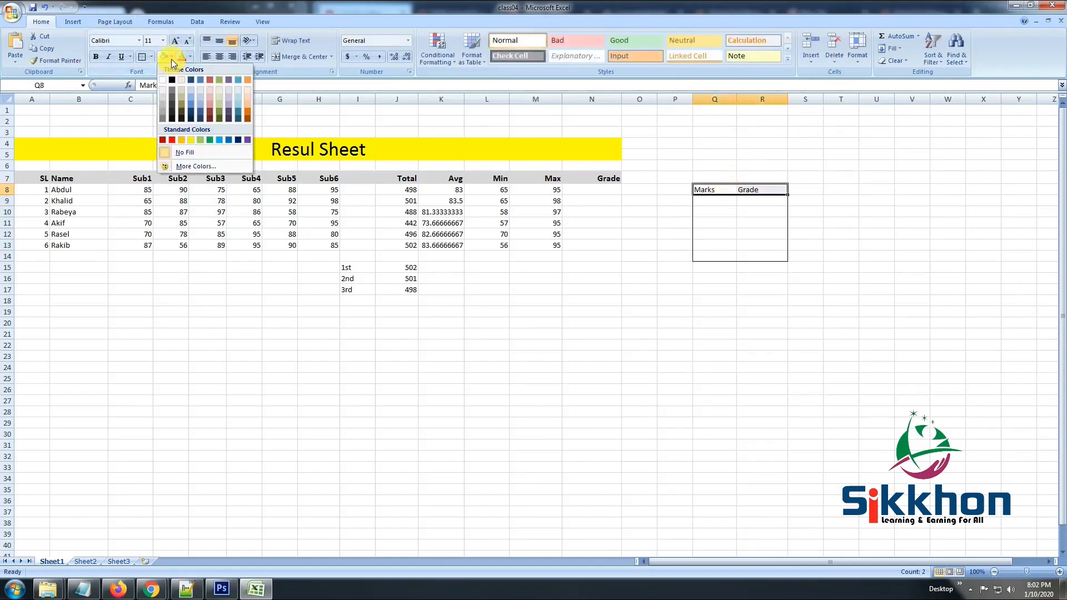
pyautogui.click(165, 97)
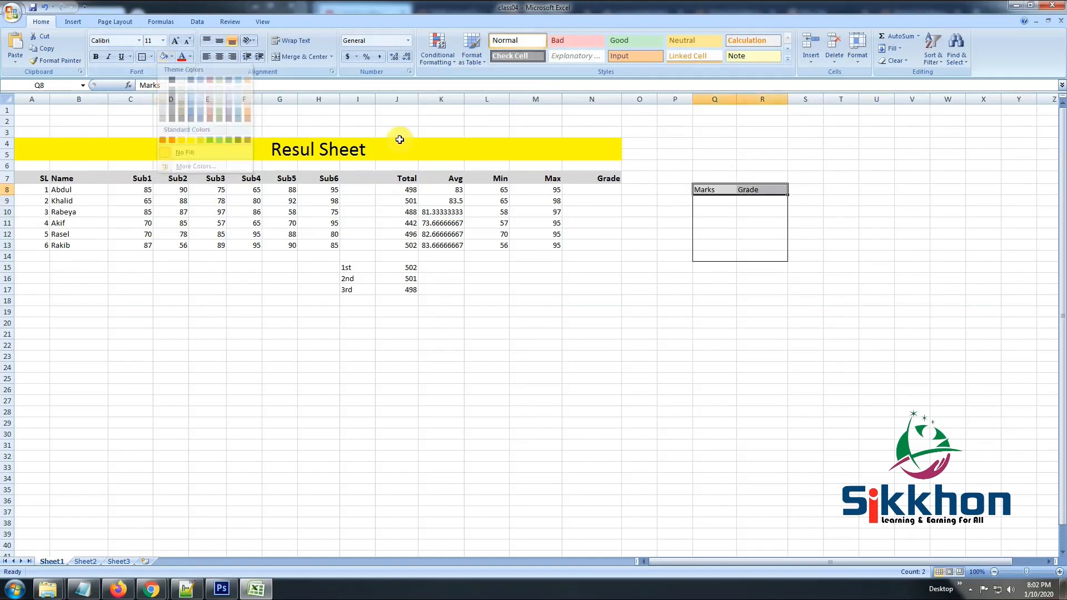
# - Enter the marks range 500-600 in Q9 with the grade A+ in R9
pyautogui.click(709, 200)
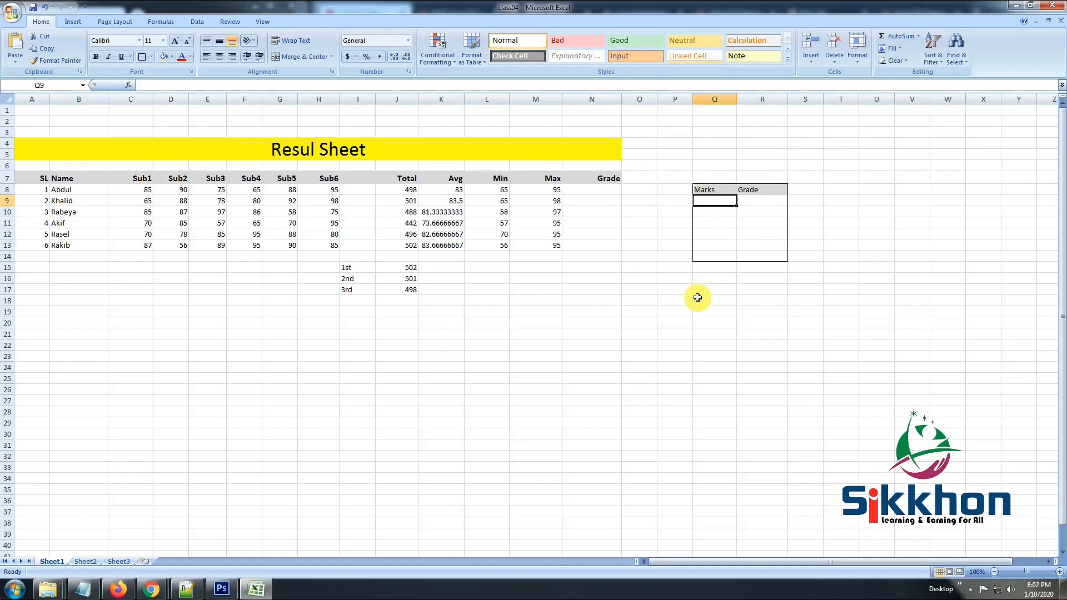
pyautogui.write('500-600')
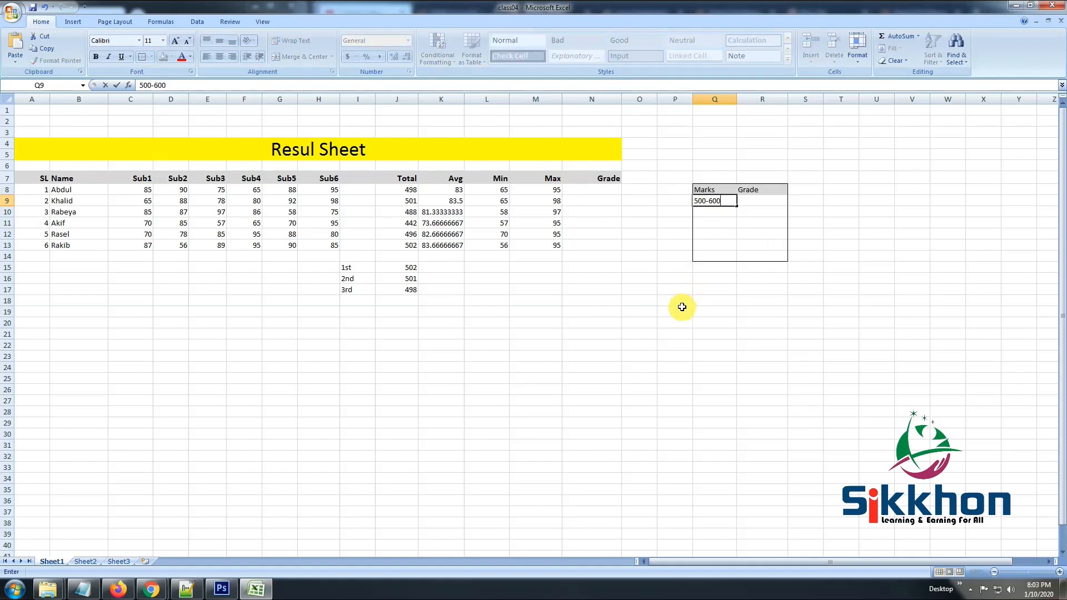
pyautogui.click(759, 201)
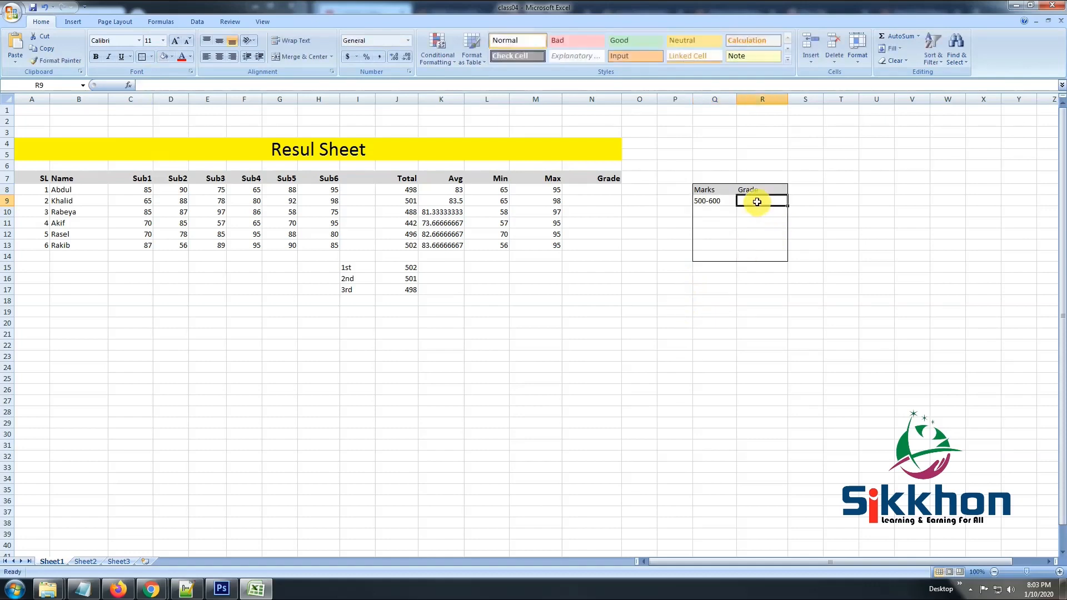
pyautogui.write('A+')
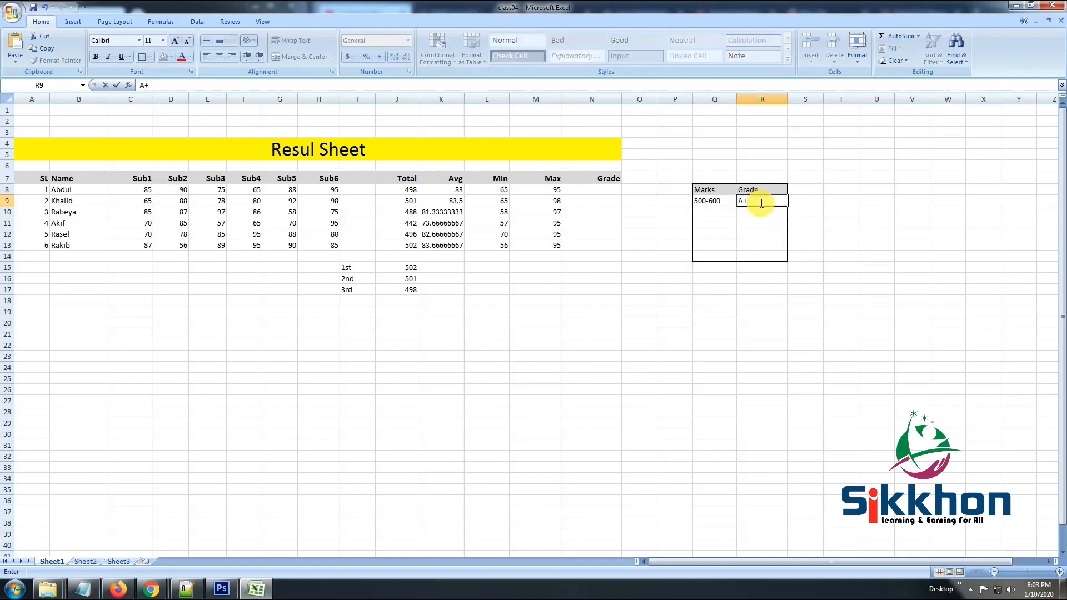
pyautogui.click(752, 213)
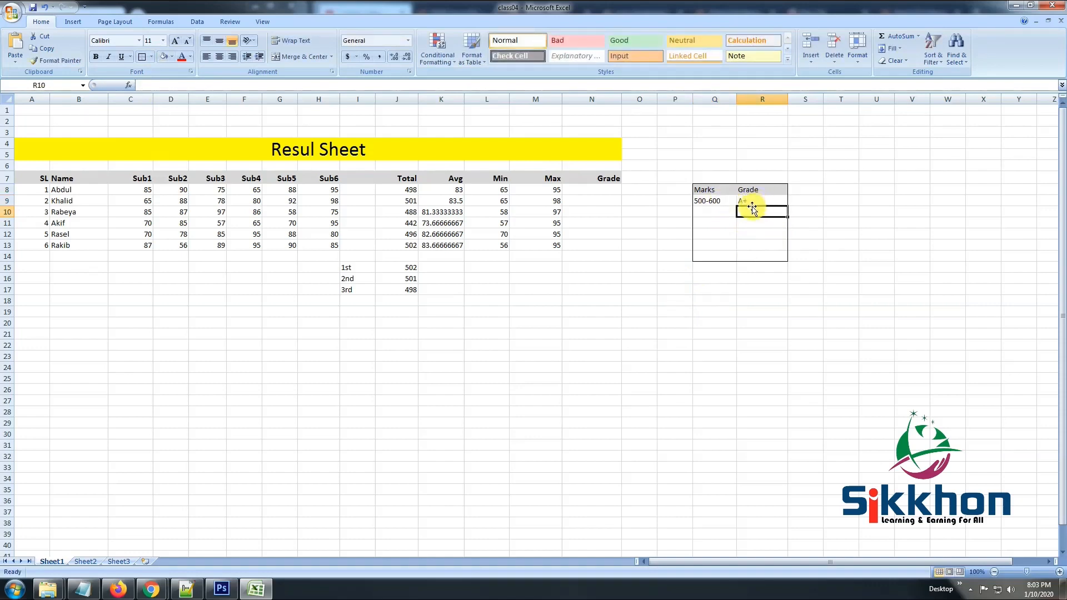
pyautogui.click(717, 202)
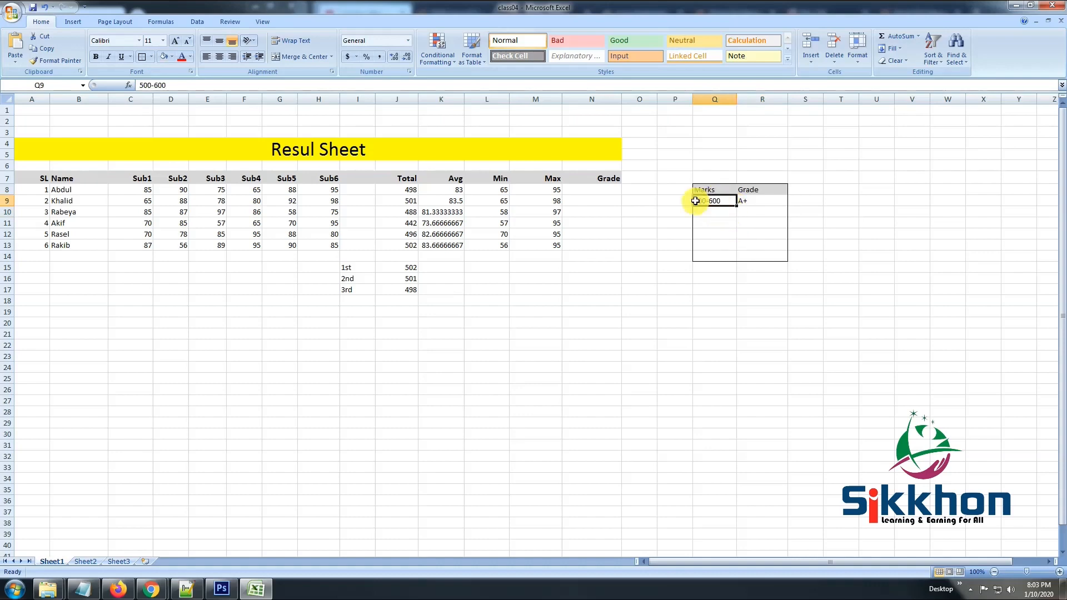
pyautogui.click(758, 200)
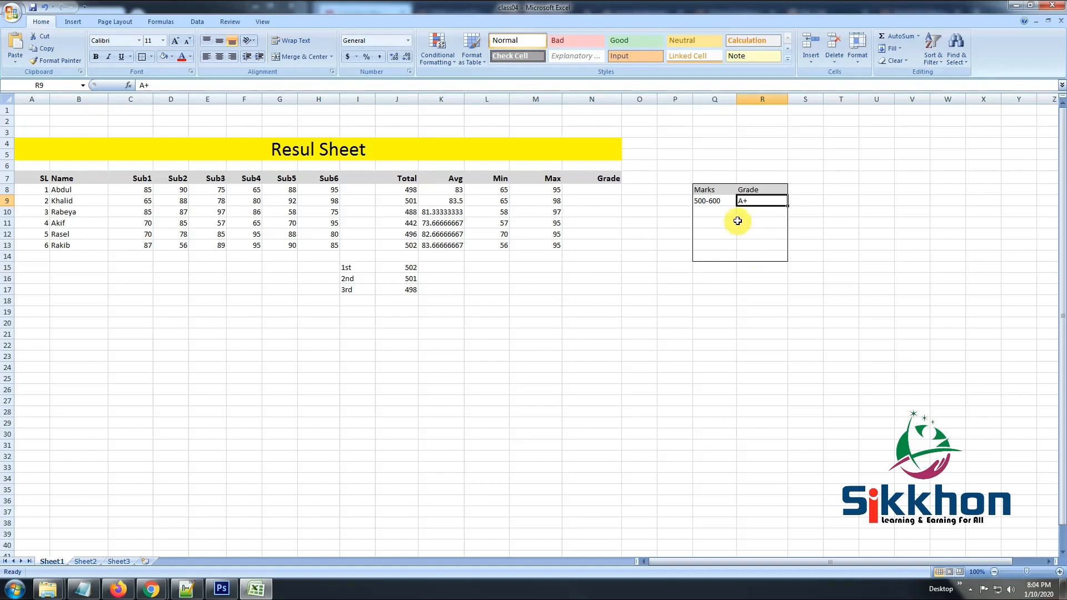
# - Enter the marks range 400-500 in Q10 with the grade A- in R10
pyautogui.click(718, 212)
pyautogui.write('4')
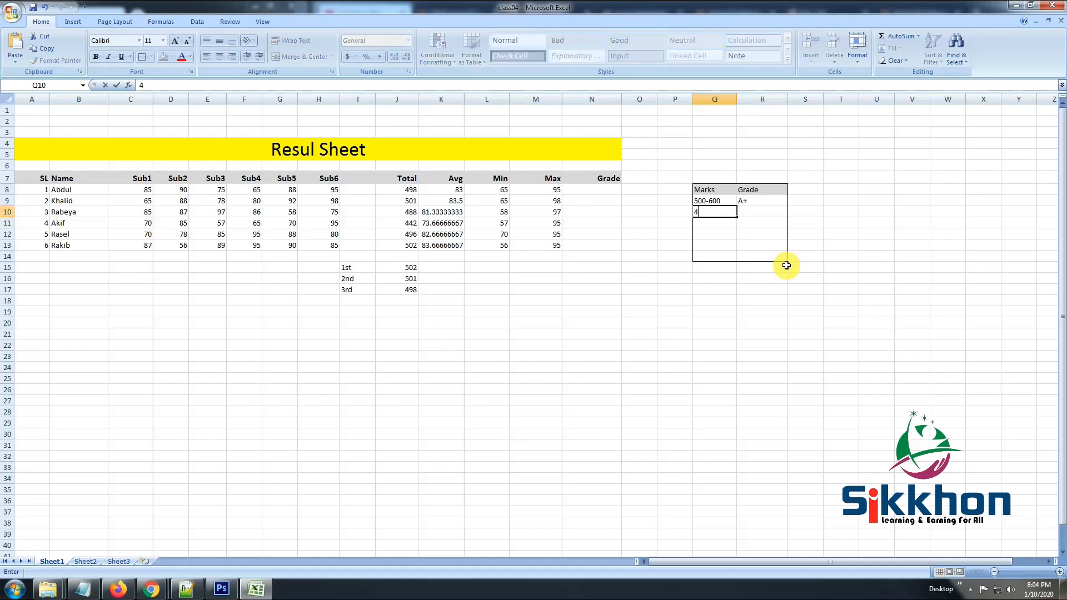
pyautogui.write('00-500')
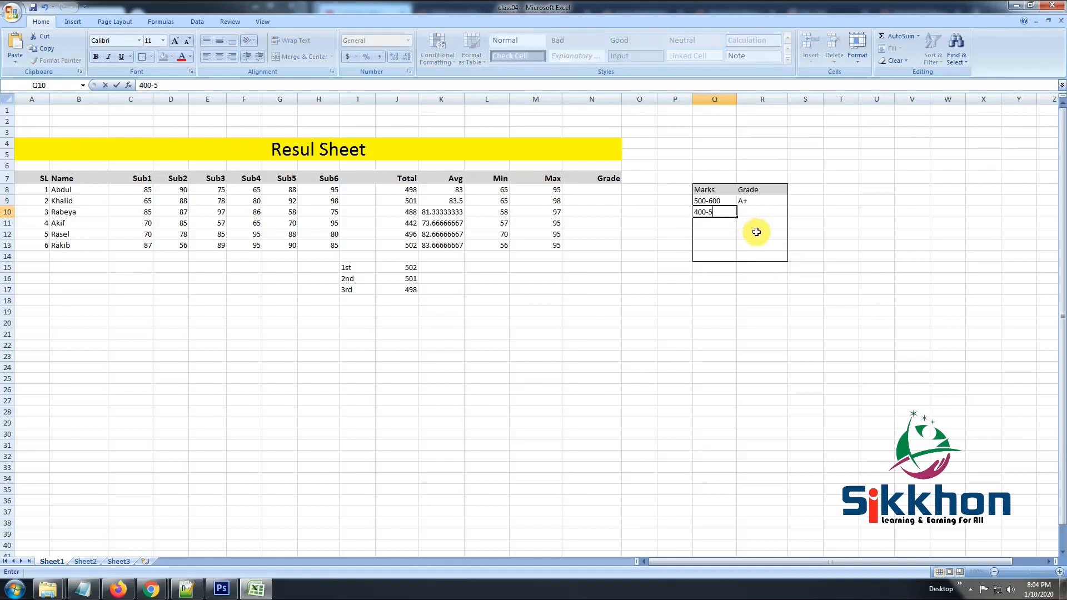
pyautogui.click(763, 213)
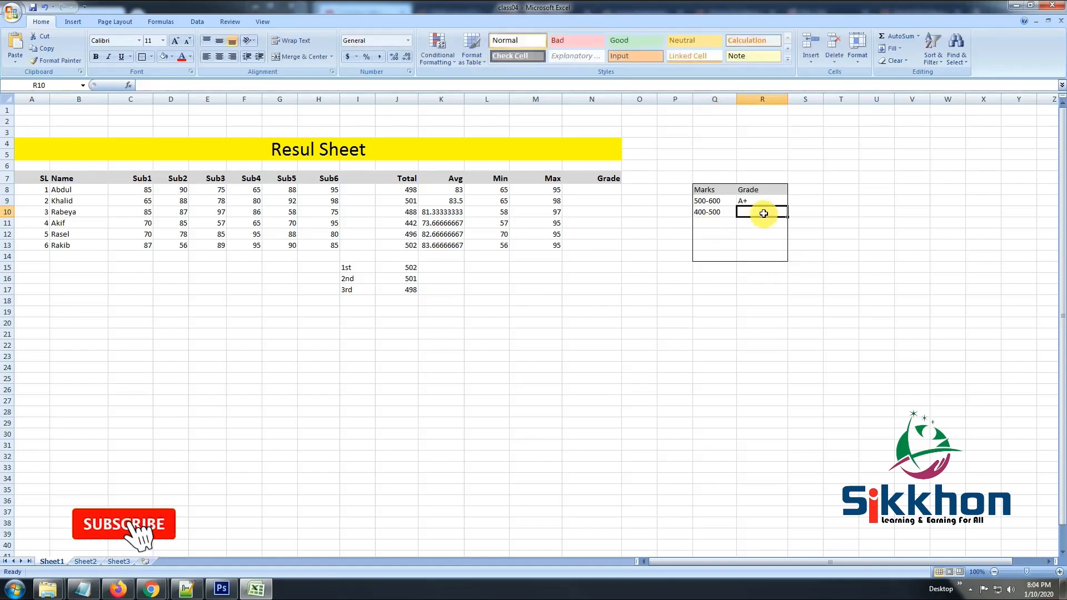
pyautogui.write('A+')
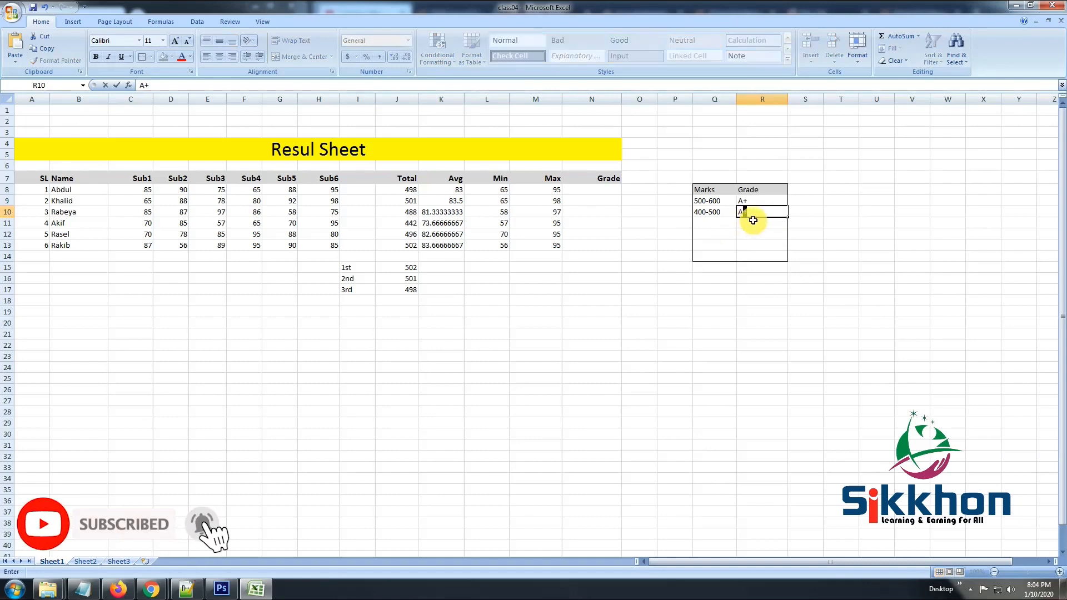
pyautogui.press('Delete')
pyautogui.write('-')
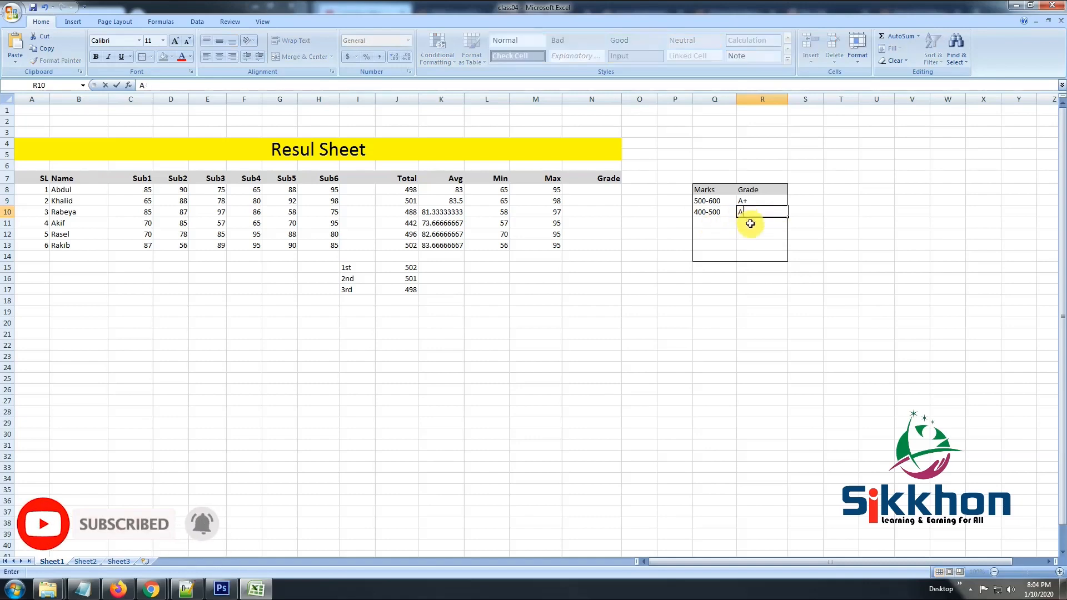
# - Enter the marks range 350-400 in Q11 with the grade A in R11
pyautogui.click(732, 227)
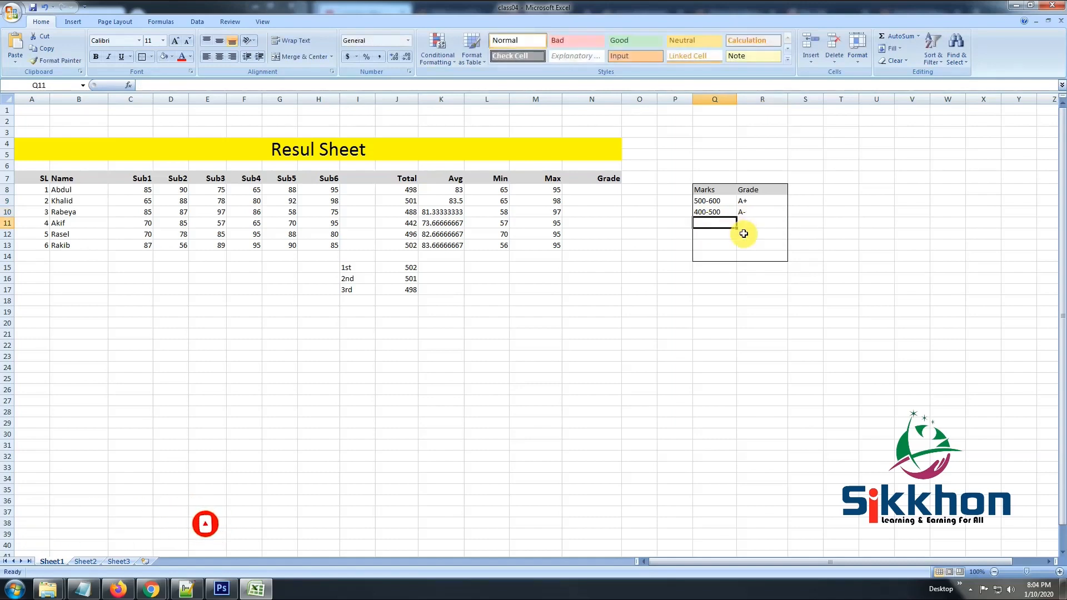
pyautogui.write('350-400')
pyautogui.click(755, 222)
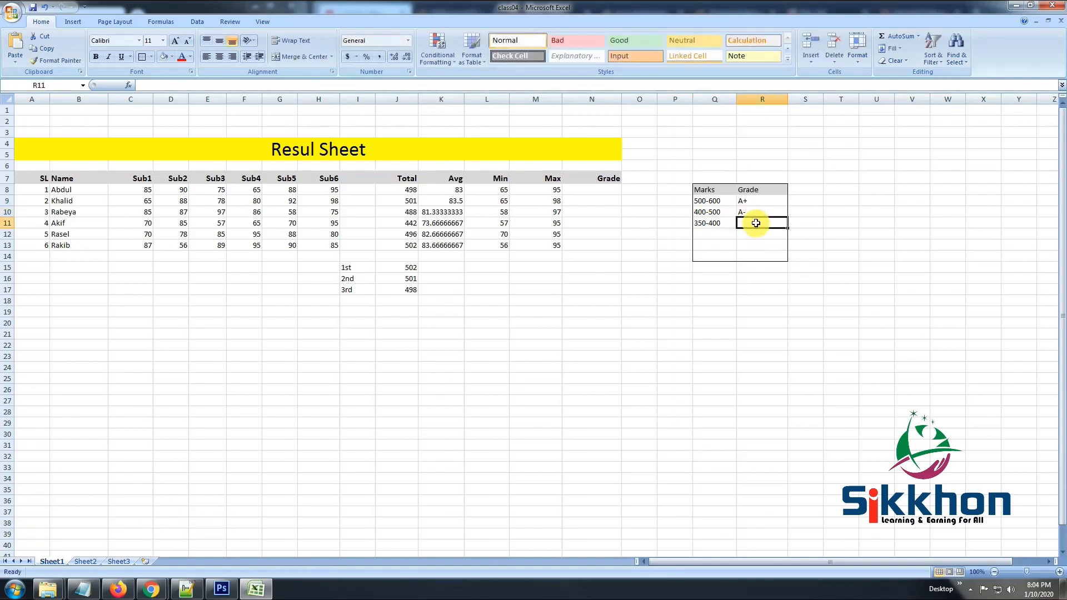
pyautogui.write('A')
# - Enter the marks range 300-350 in Q12 with the grade B in R12
pyautogui.click(732, 235)
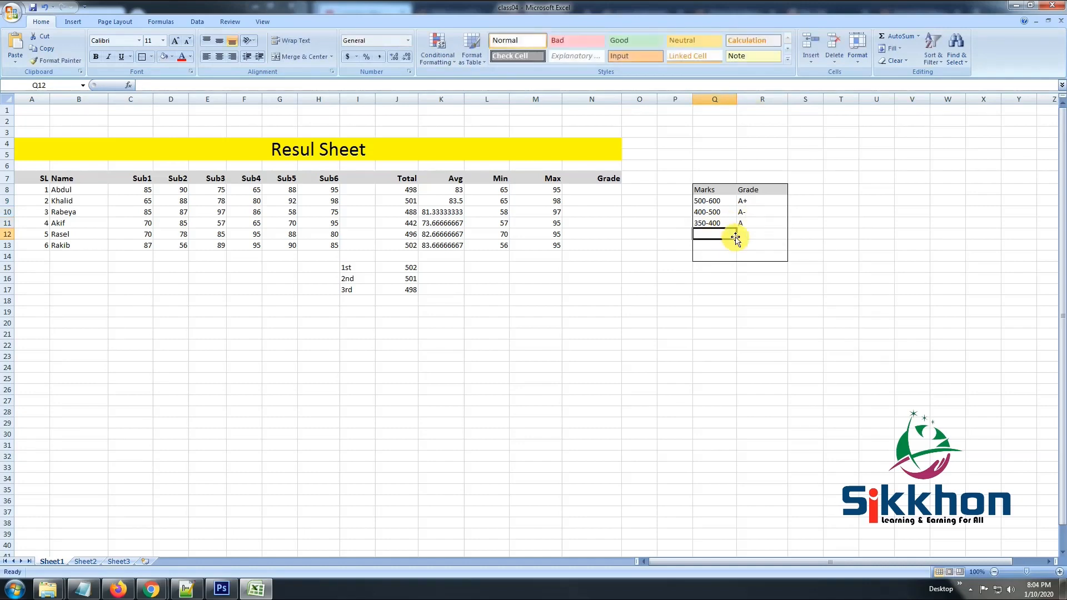
pyautogui.write('300-')
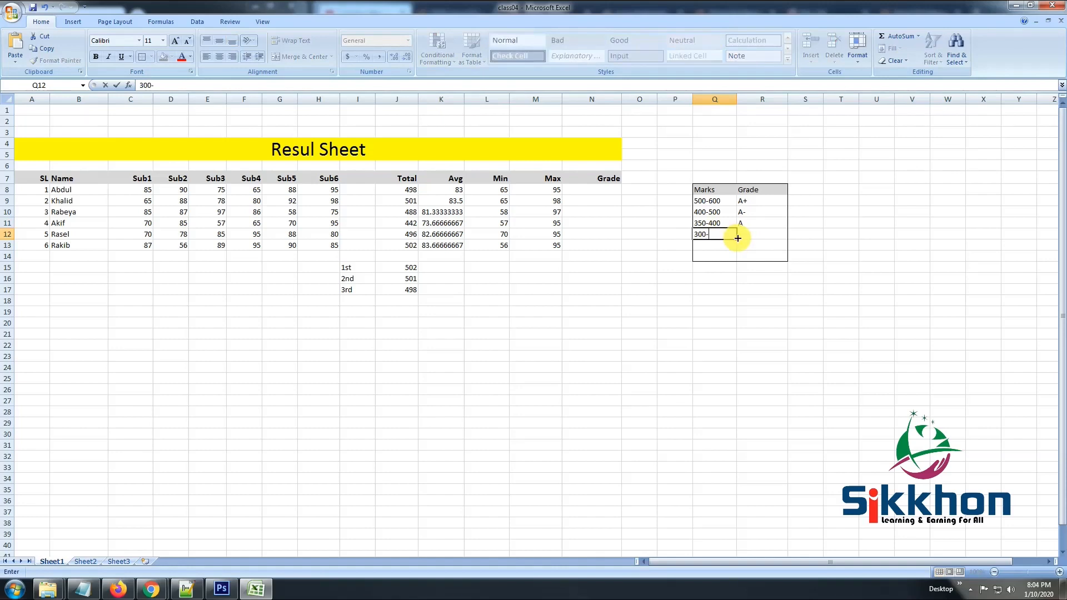
pyautogui.write('3')
pyautogui.write('50')
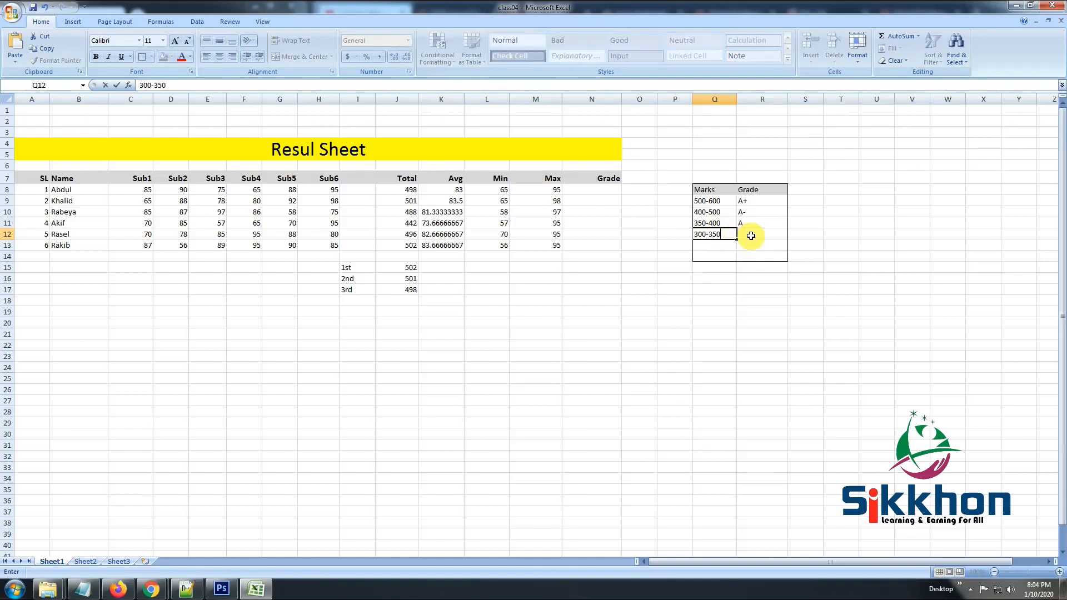
pyautogui.click(749, 235)
pyautogui.write('B')
pyautogui.press('Return')
pyautogui.press('Return')
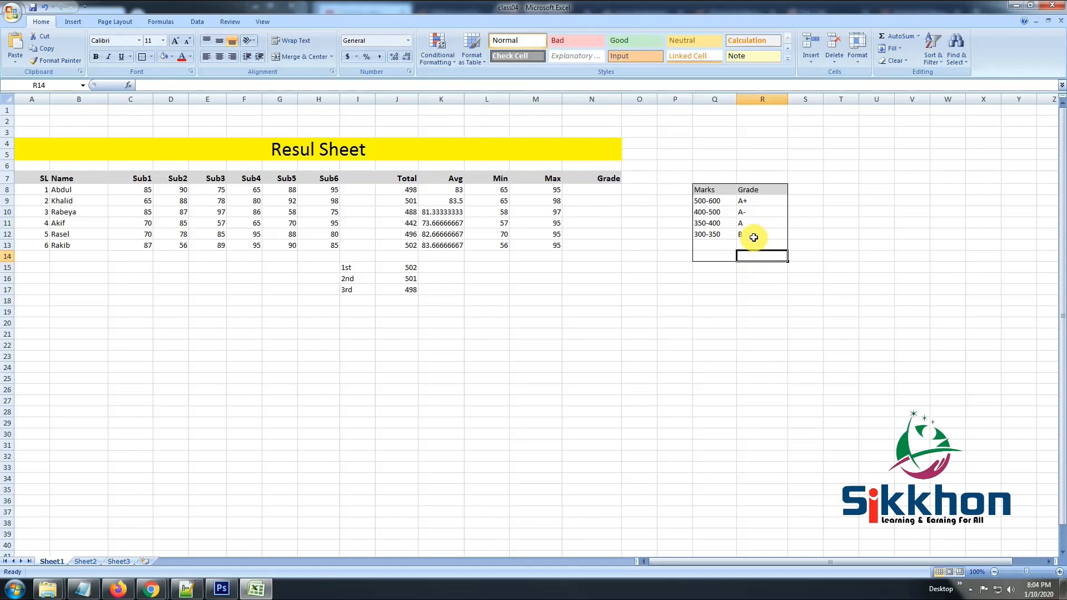
# - Enter an IF formula in Grade cell N8 that tests J8>=500 and returns an empty text string when true
pyautogui.click(604, 190)
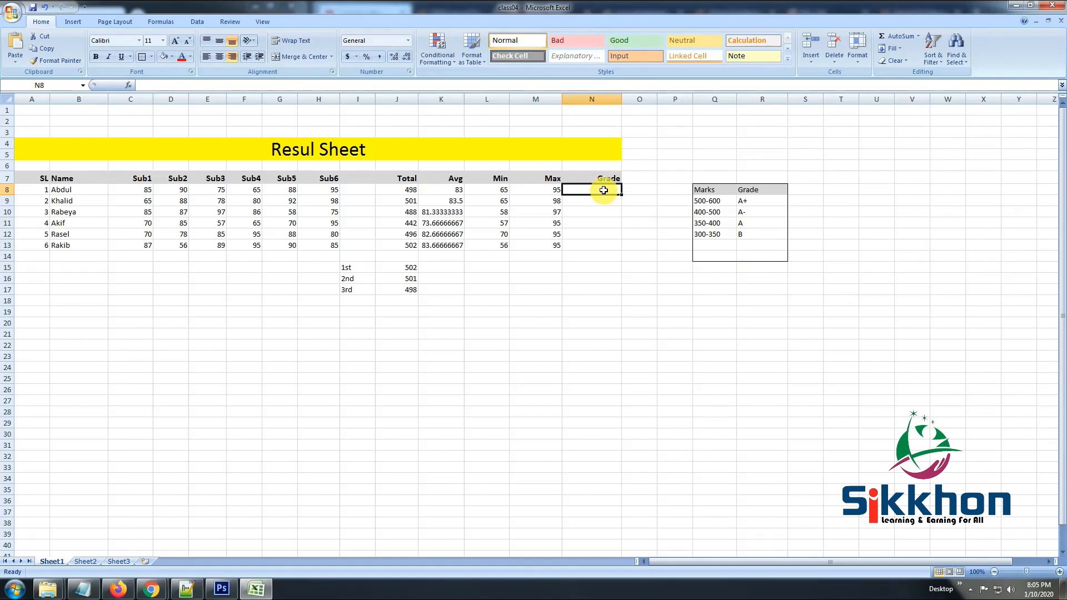
pyautogui.write('=')
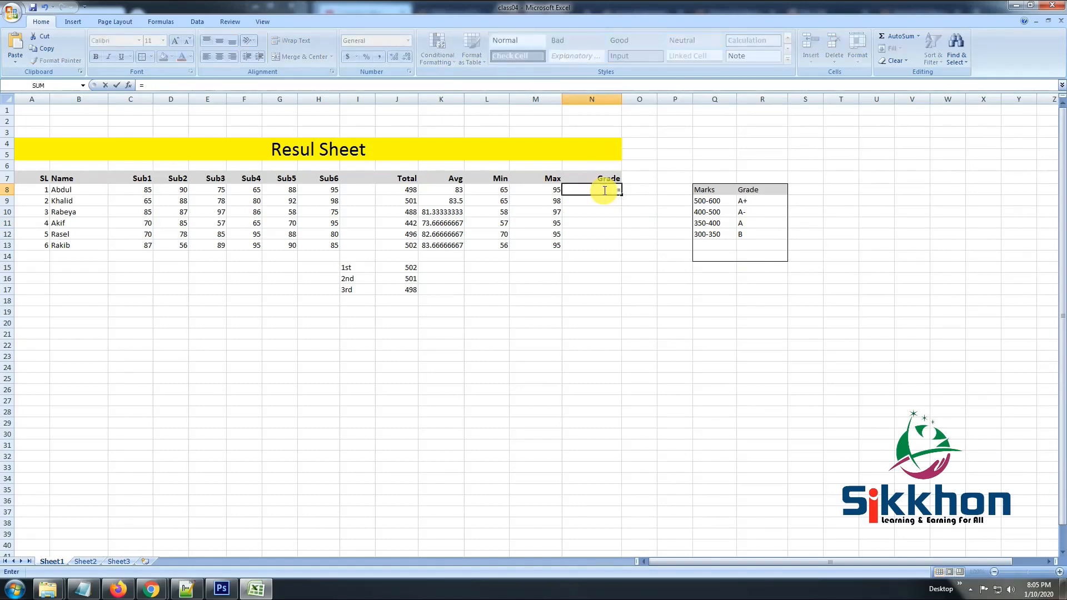
pyautogui.write('if')
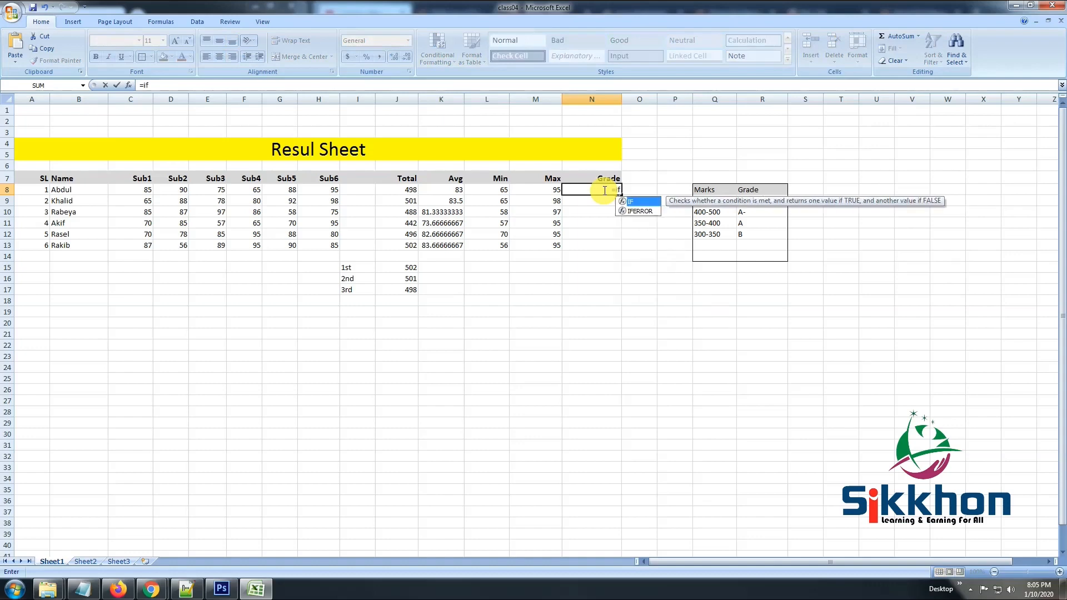
pyautogui.write('(')
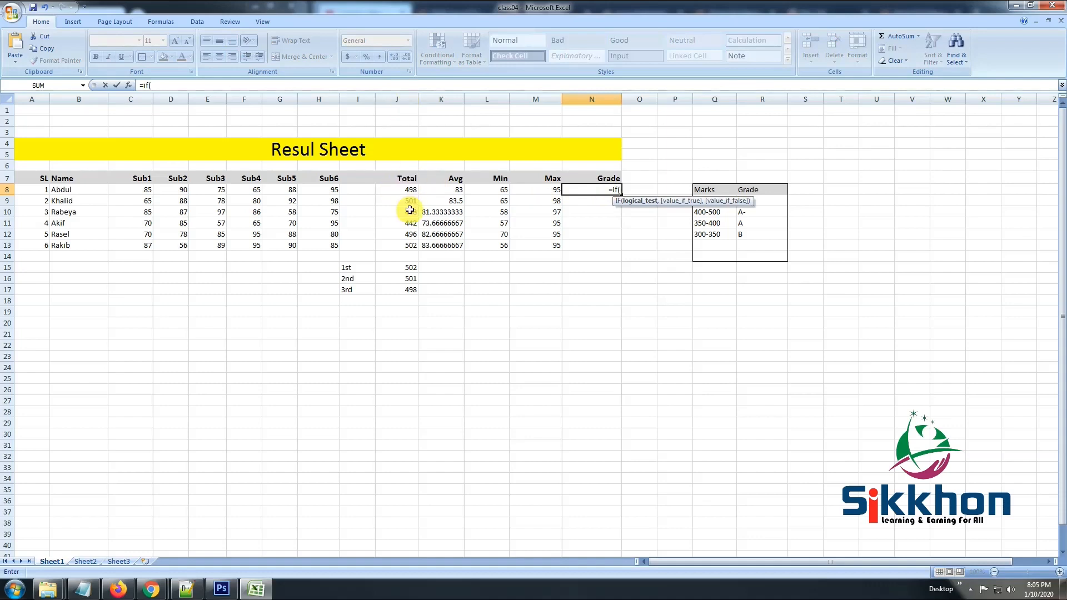
pyautogui.click(408, 189)
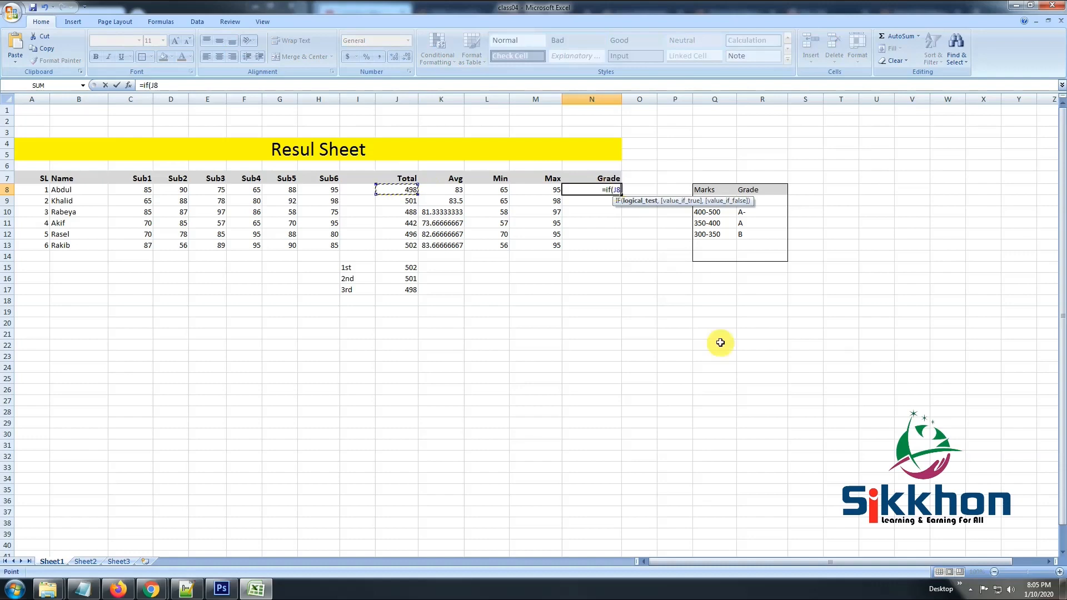
pyautogui.write('>')
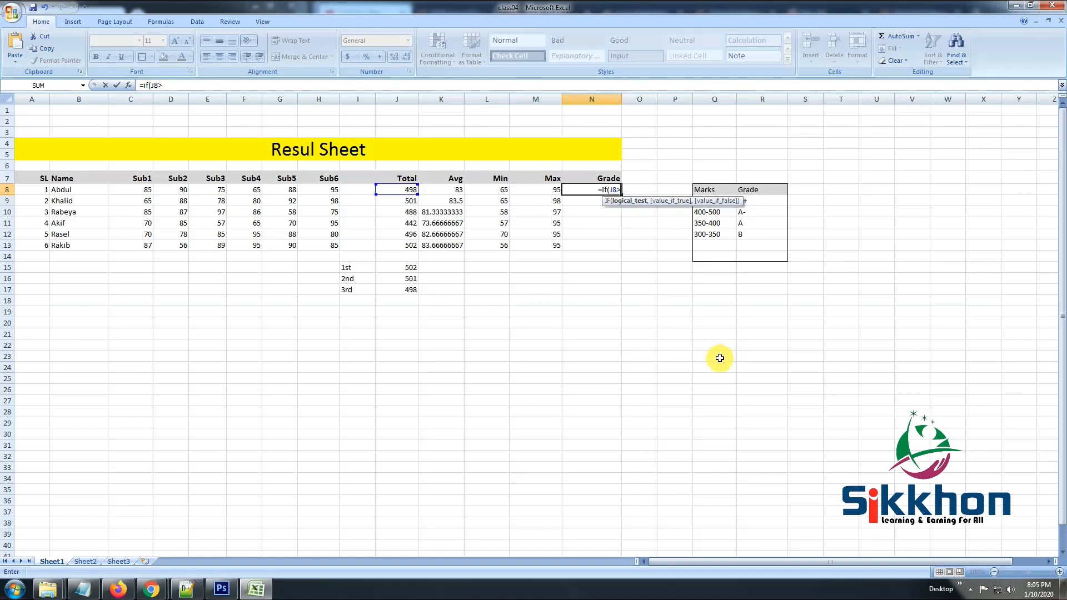
pyautogui.write('=')
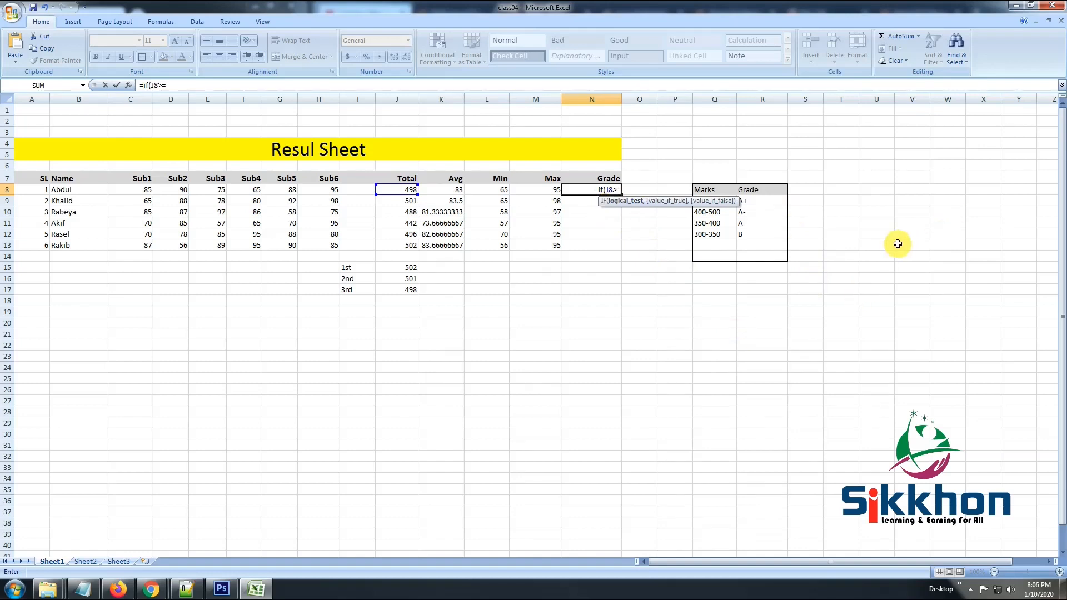
pyautogui.write('500')
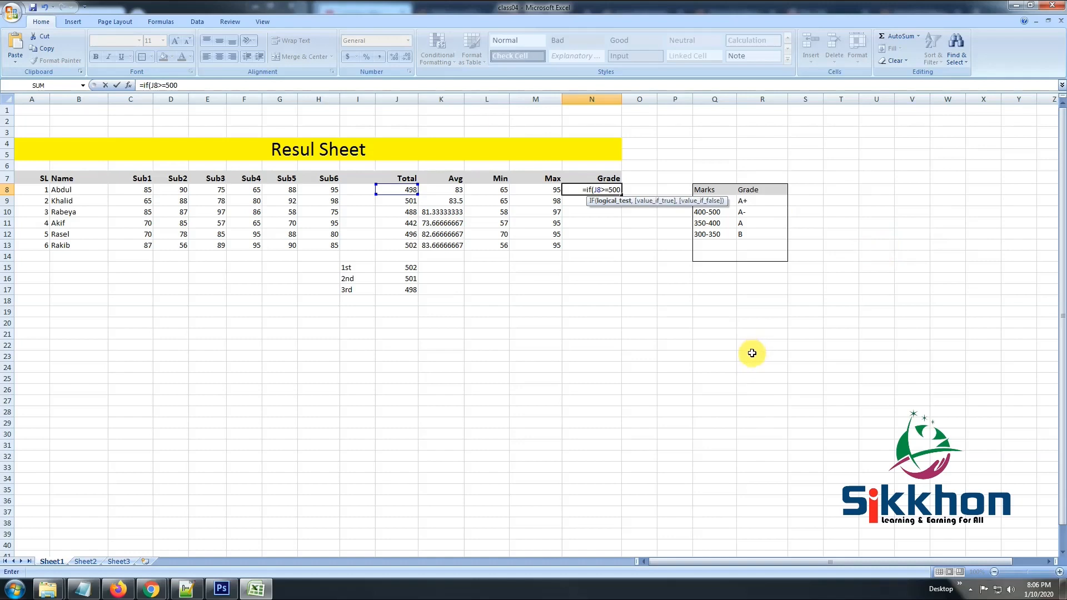
pyautogui.write(',')
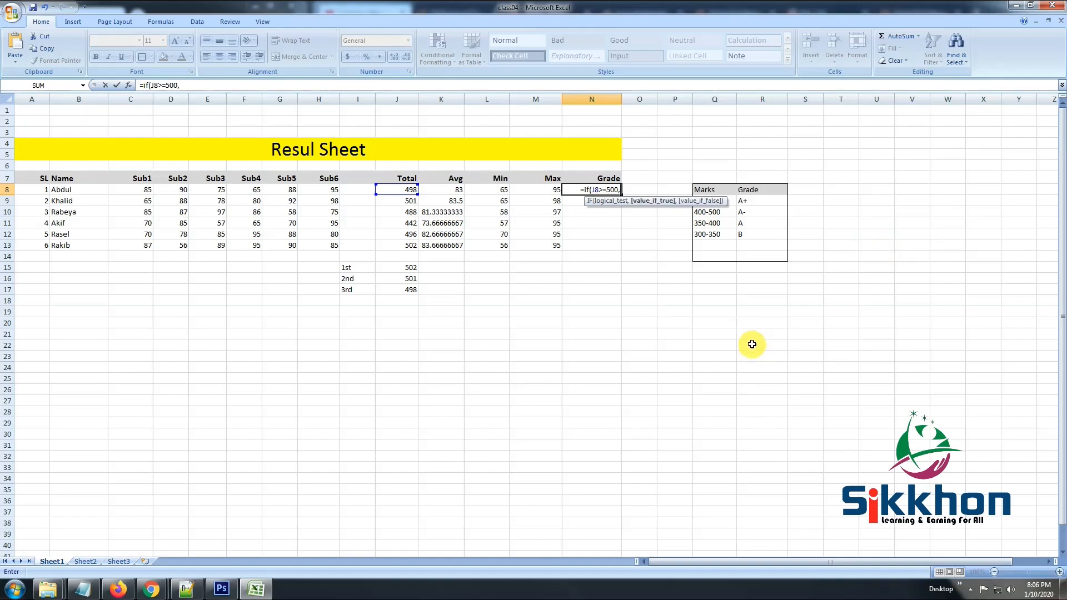
pyautogui.write('""')
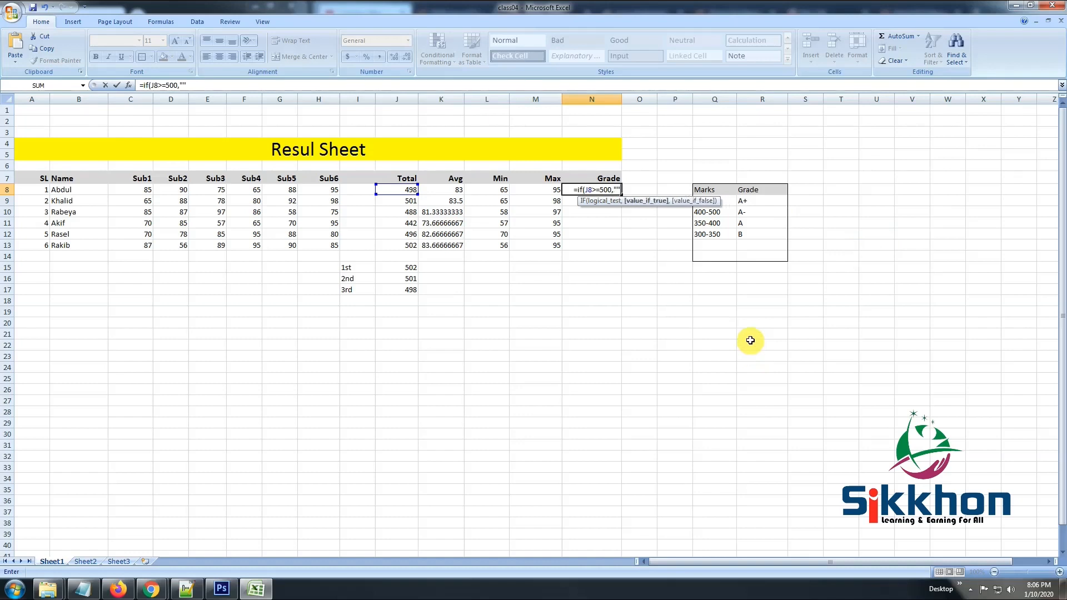
pyautogui.press('Left')
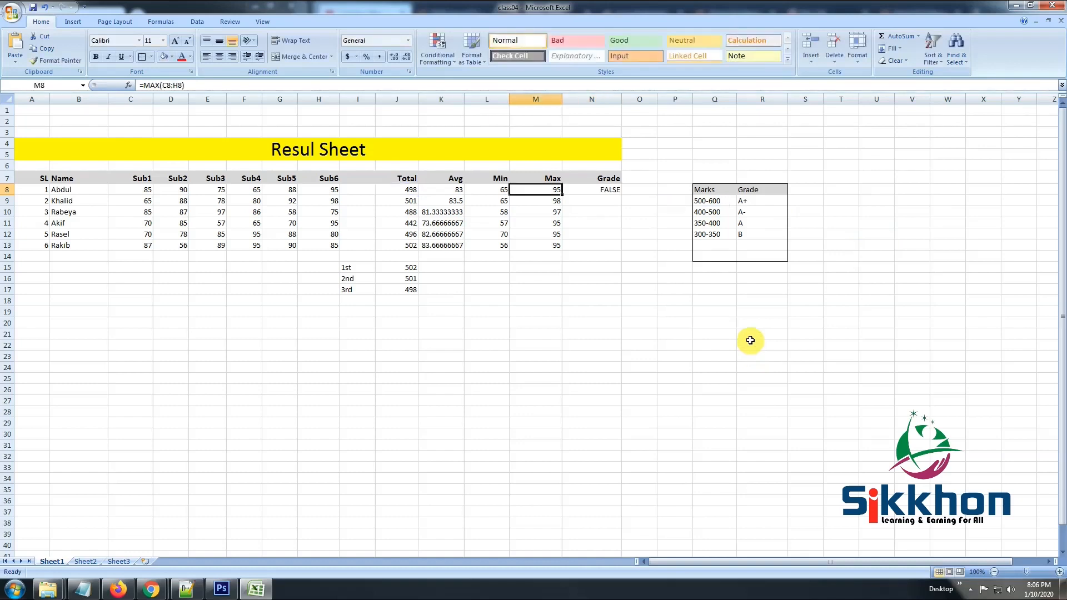
# - Fill the empty quotes in N8's formula with A+ so that it reads =IF(J8>=500,"A+")
pyautogui.click(610, 191)
pyautogui.doubleClick(614, 189)
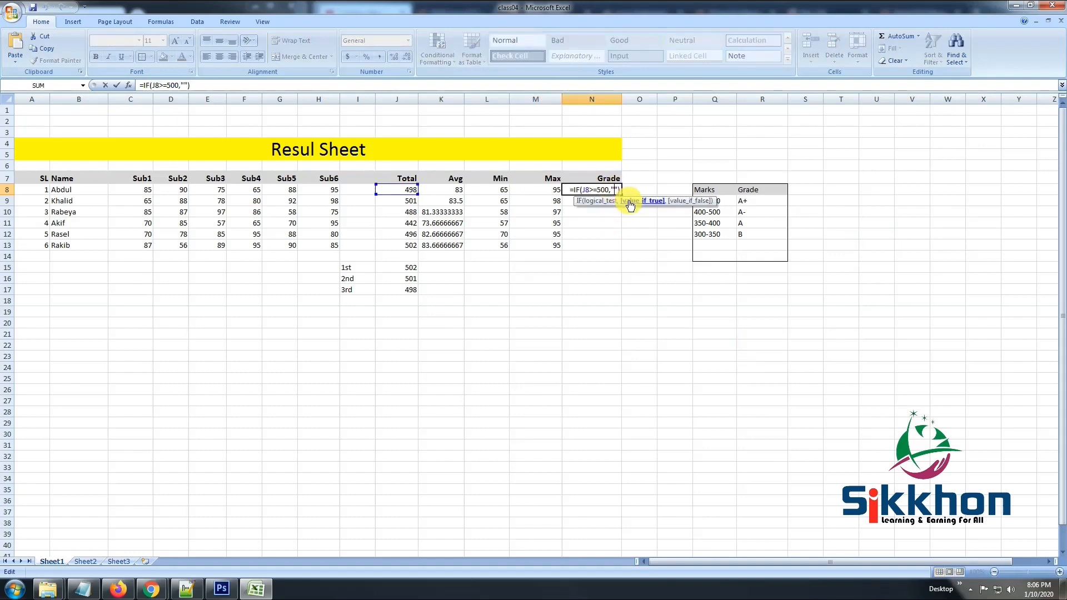
pyautogui.write('A')
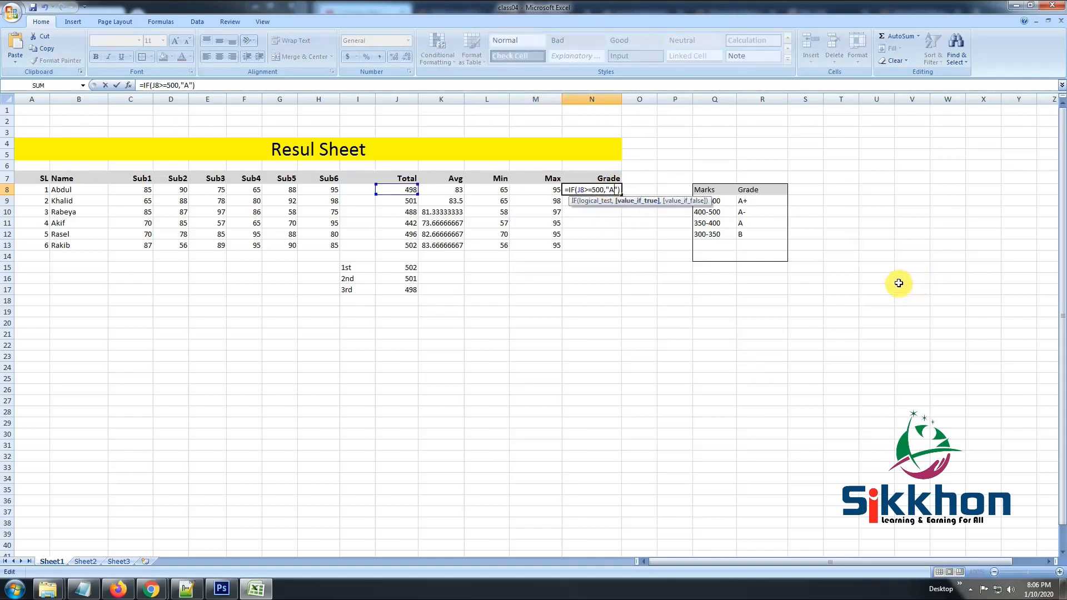
pyautogui.write('+')
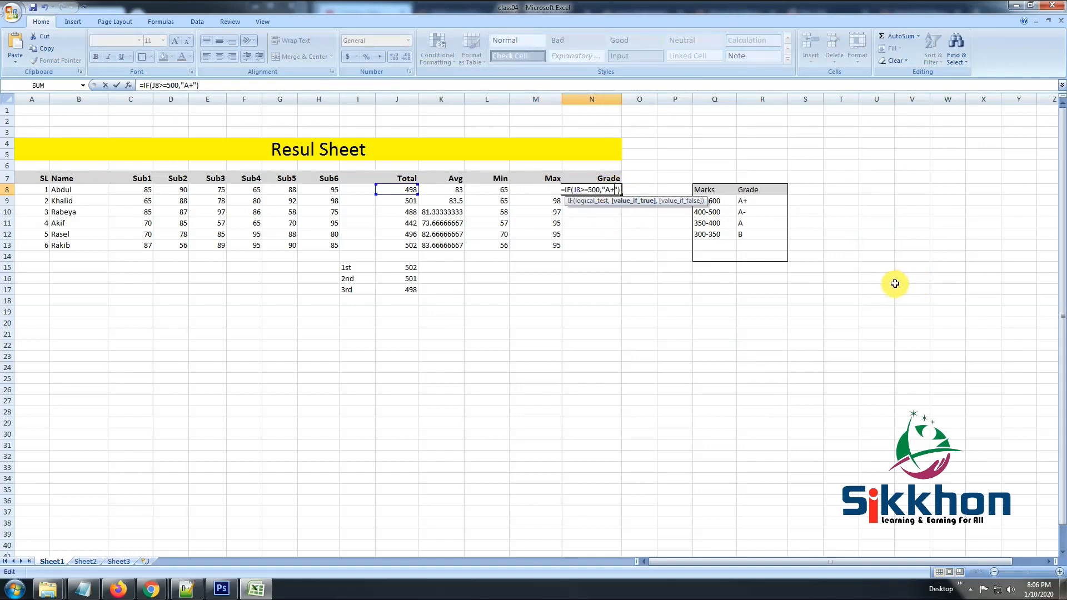
pyautogui.press('Return')
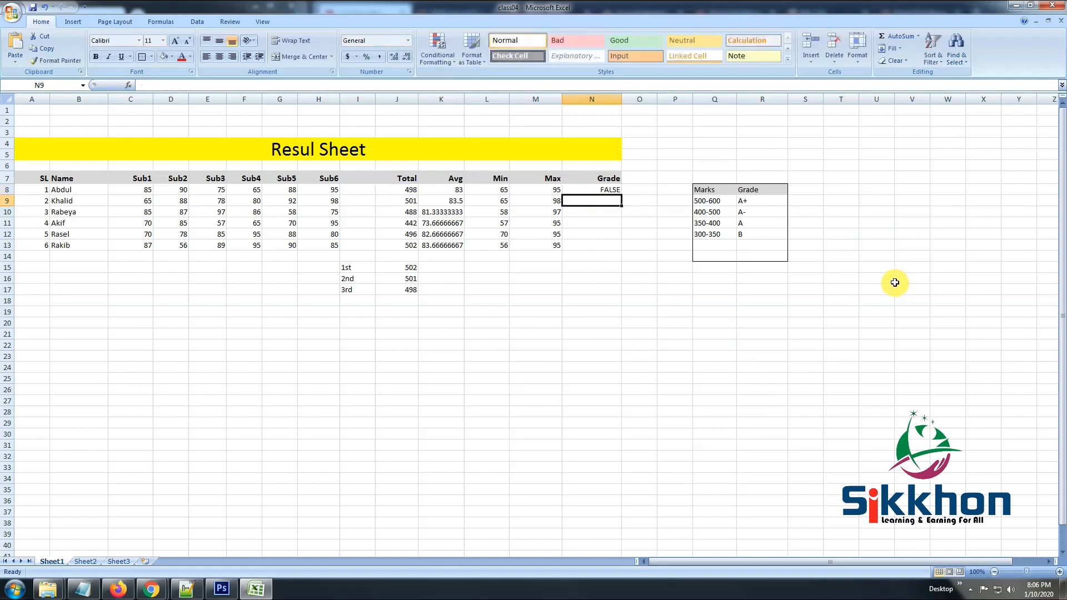
pyautogui.click(605, 190)
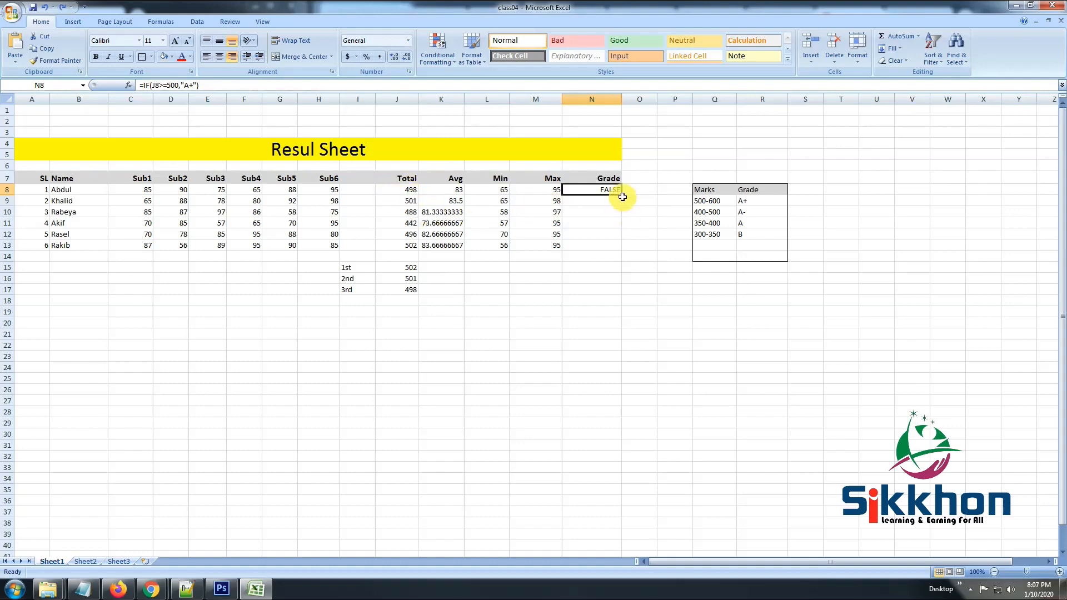
# - Test the N8 grade formula by setting the Sub4 mark in F8 to 90, and undo that mark change
pyautogui.click(256, 189)
pyautogui.doubleClick(255, 189)
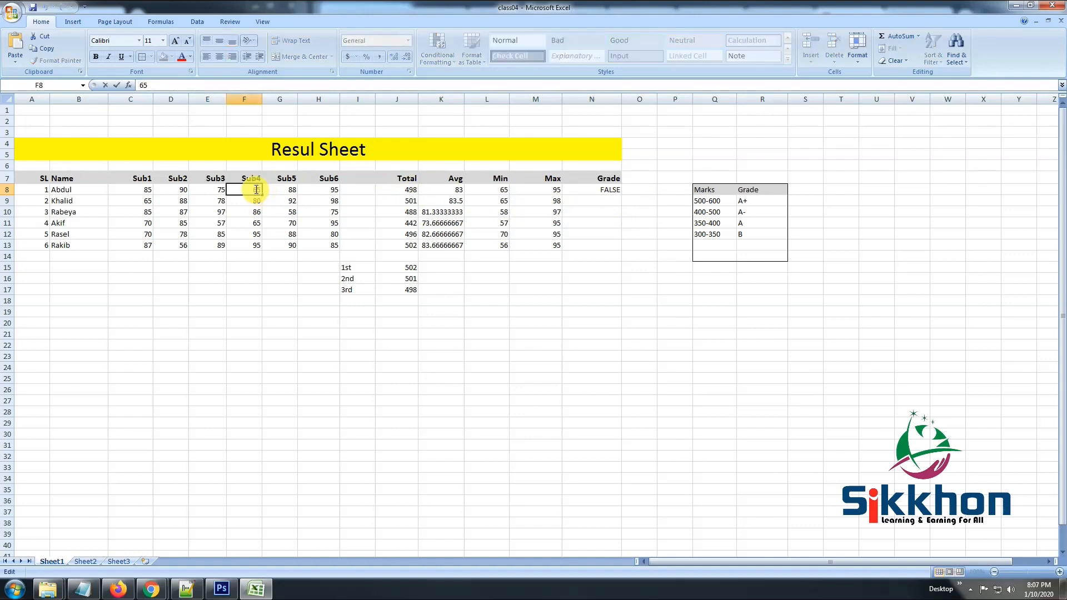
pyautogui.doubleClick(256, 189)
pyautogui.write('9')
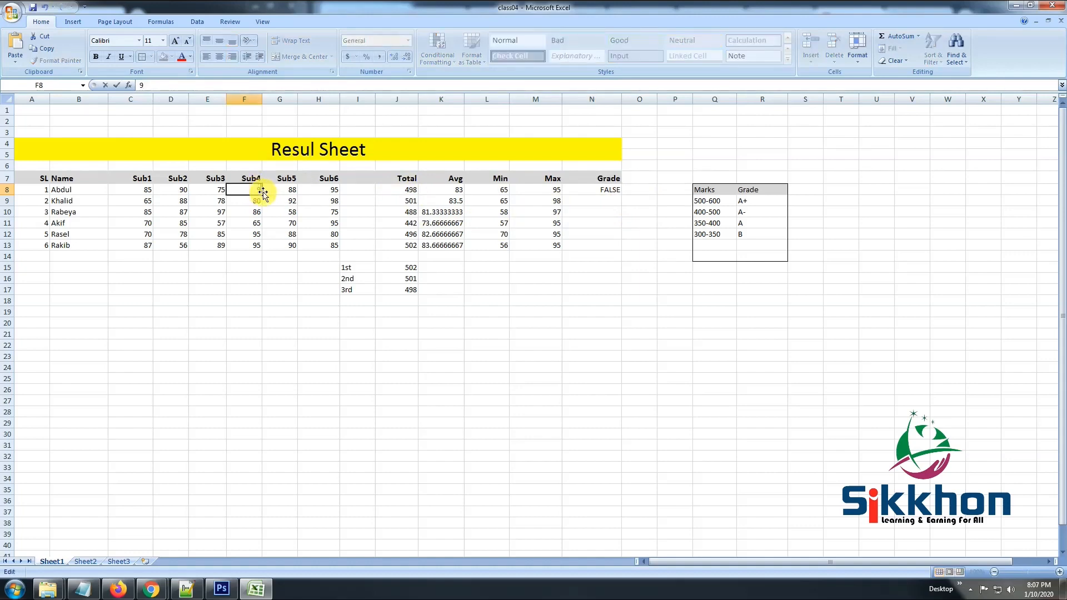
pyautogui.press('Return')
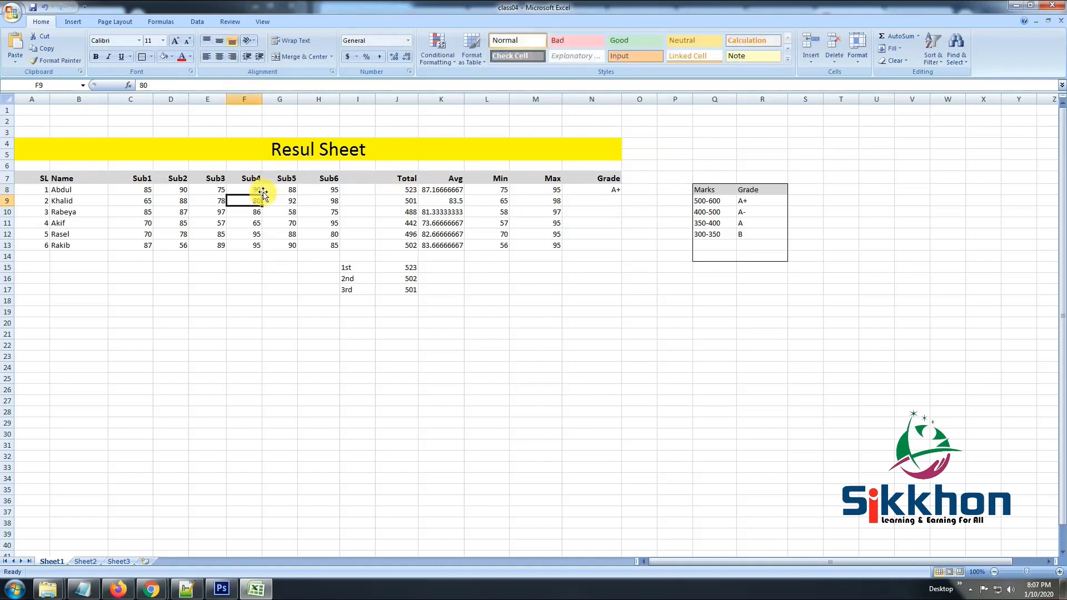
pyautogui.click(413, 192)
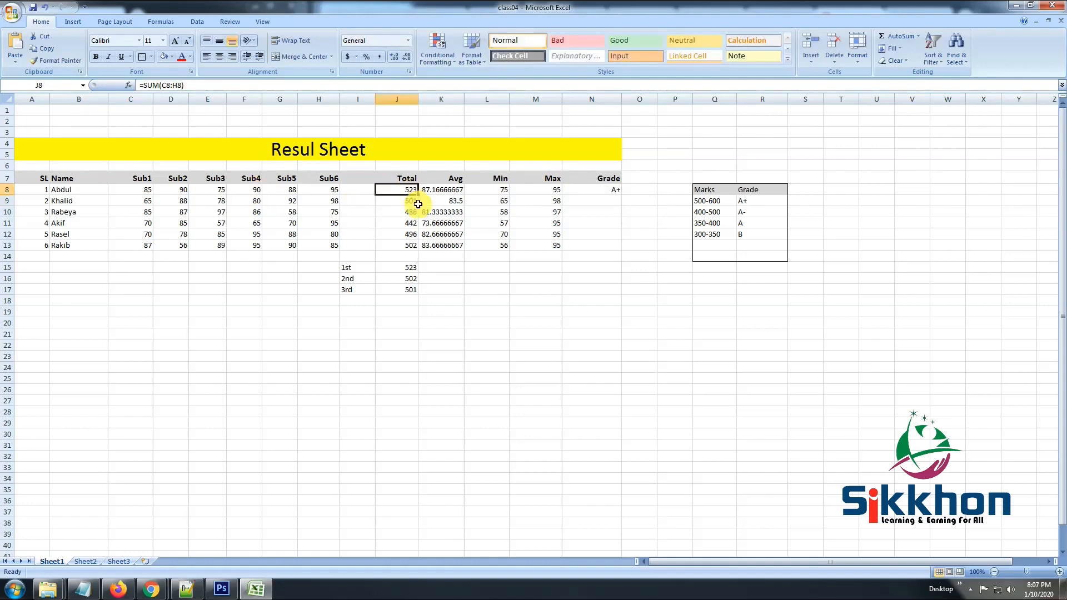
pyautogui.click(601, 190)
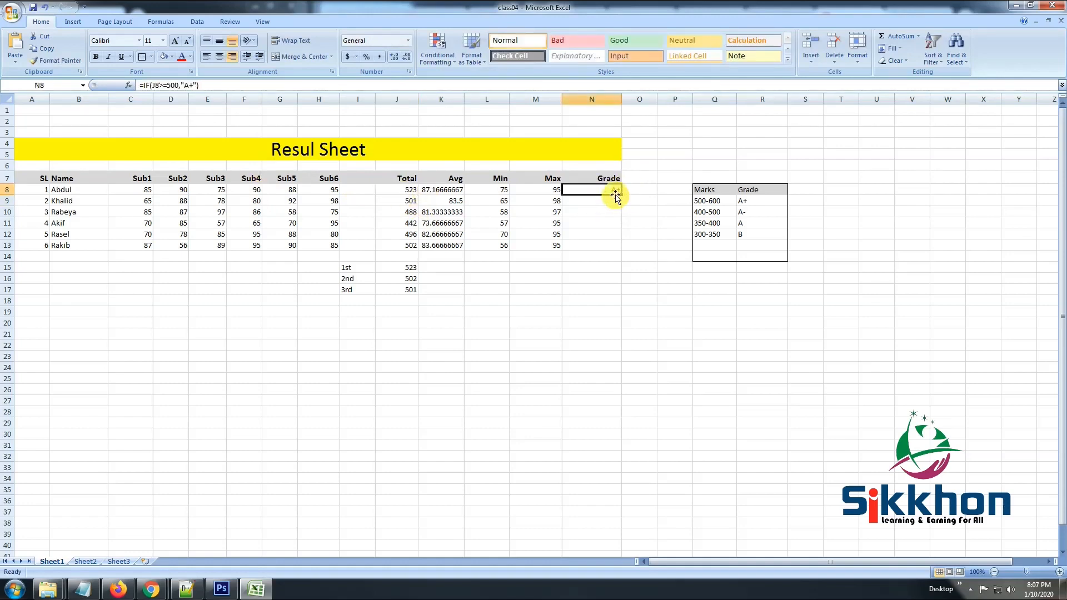
pyautogui.hotkey('ctrl', 'z')
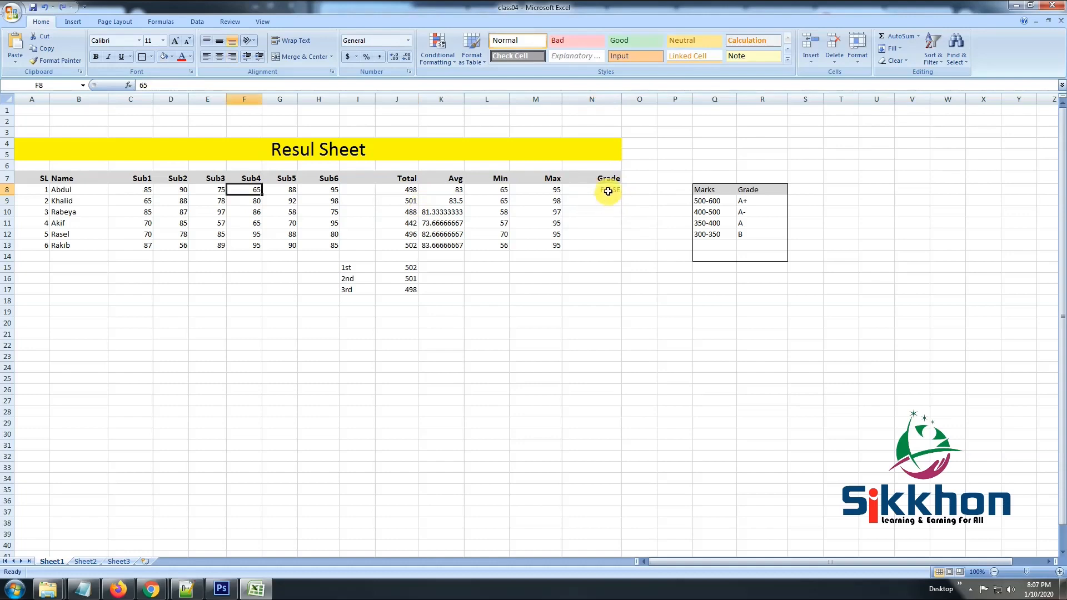
# - Nest a copy of IF(J8>=500,"A+") as the value-if-false argument of the formula in N8
pyautogui.click(608, 191)
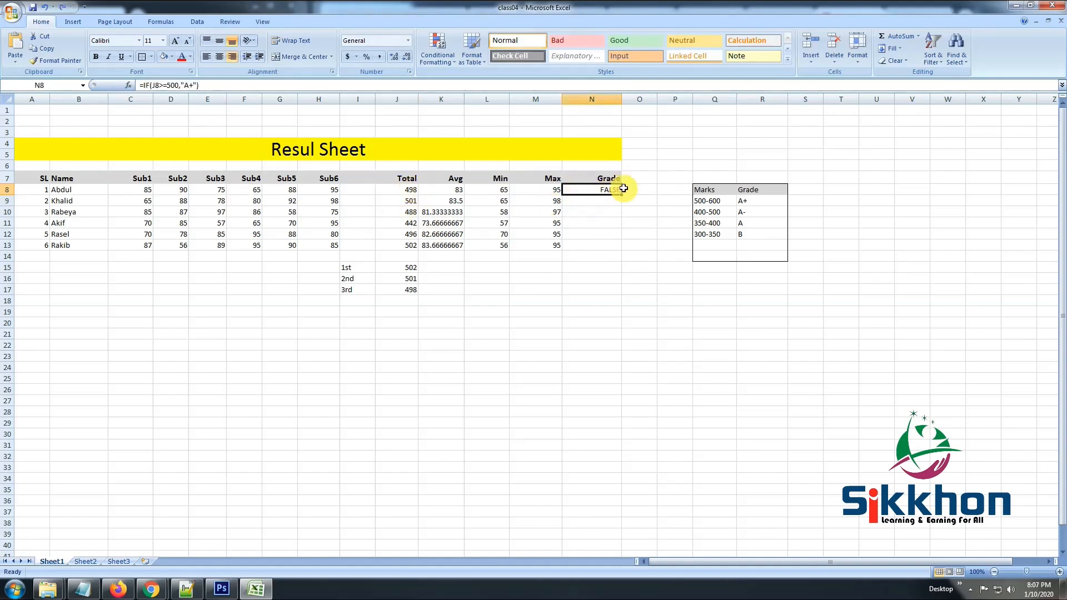
pyautogui.click(145, 86)
pyautogui.moveTo(144, 85); pyautogui.dragTo(206, 89)
pyautogui.hotkey('ctrl', 'c')
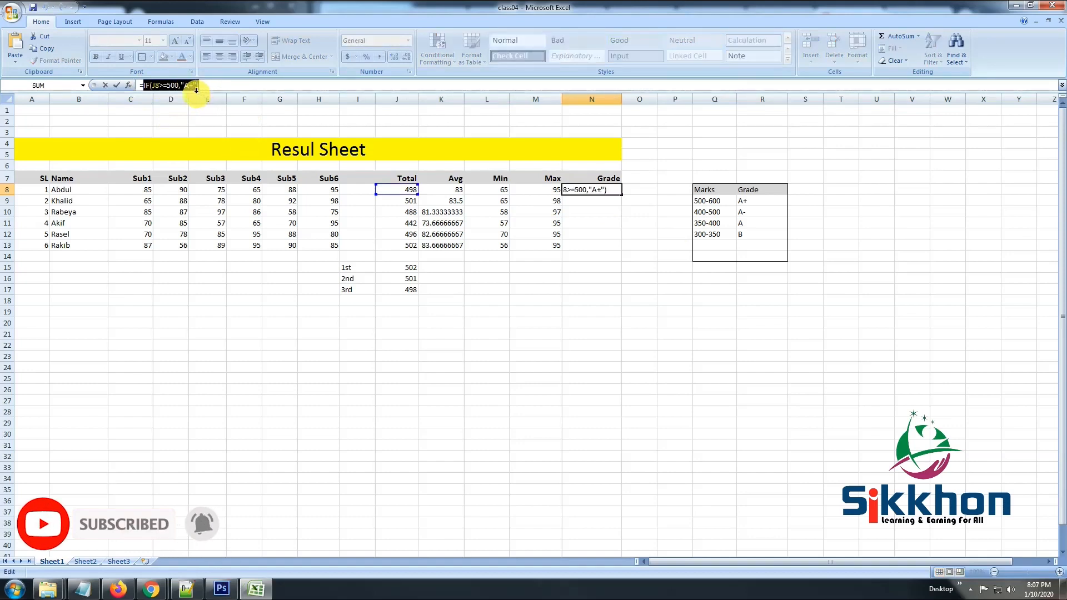
pyautogui.click(197, 88)
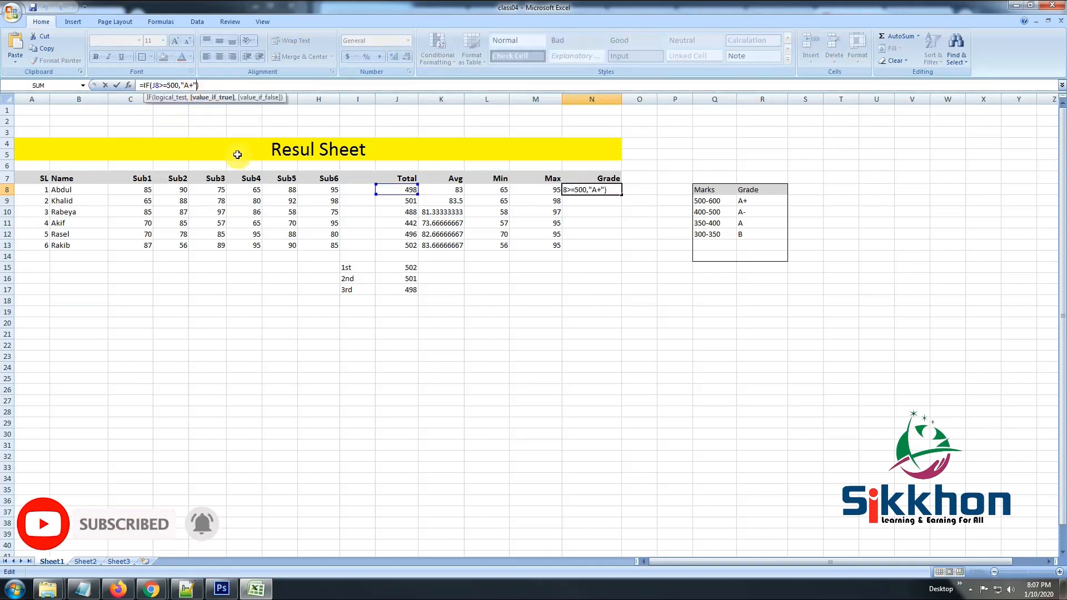
pyautogui.write(',')
pyautogui.hotkey('ctrl', 'v')
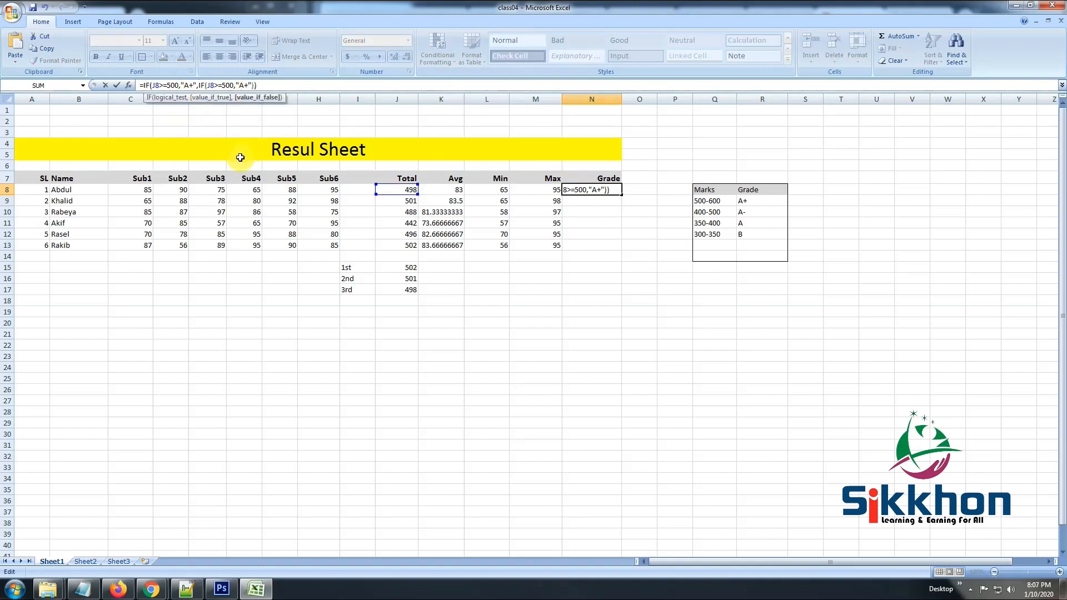
# - Change the nested IF in N8 to test J8>=400 and return "A-"
pyautogui.doubleClick(229, 86)
pyautogui.write('400')
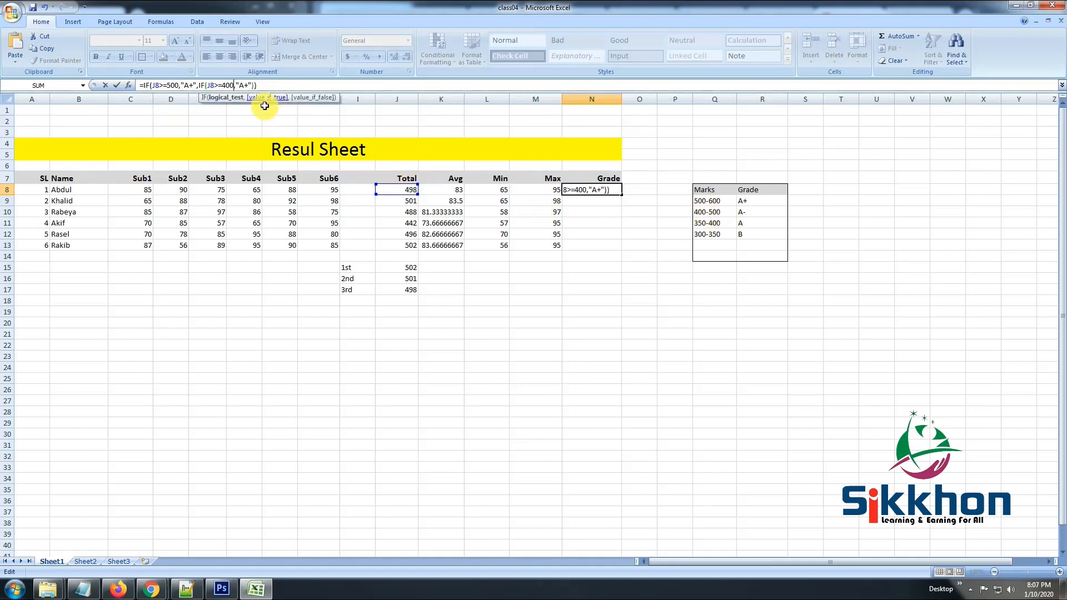
pyautogui.doubleClick(247, 85)
pyautogui.write('A-')
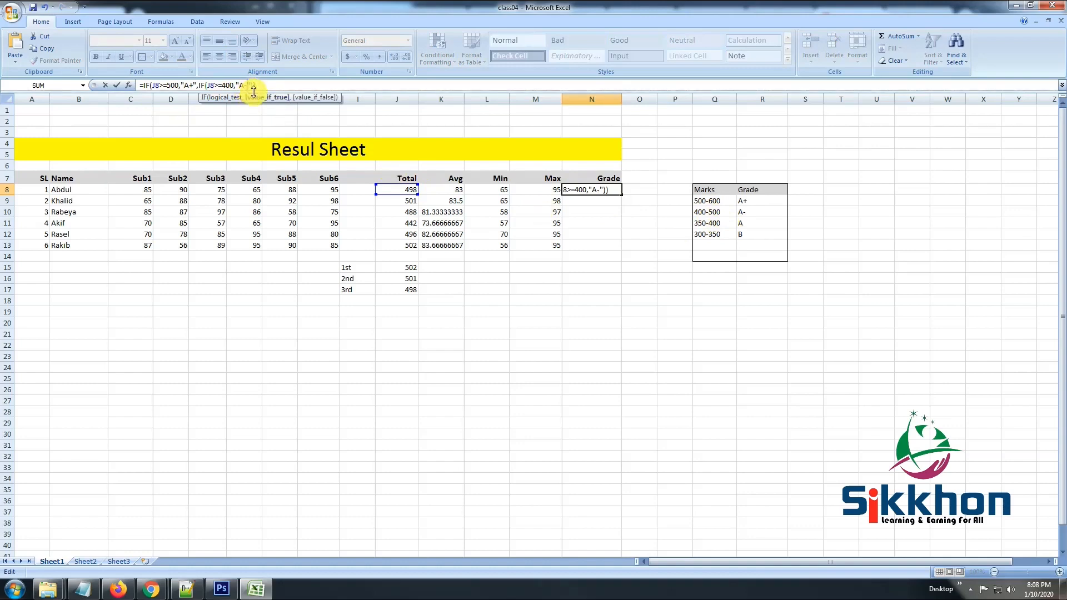
pyautogui.press('Return')
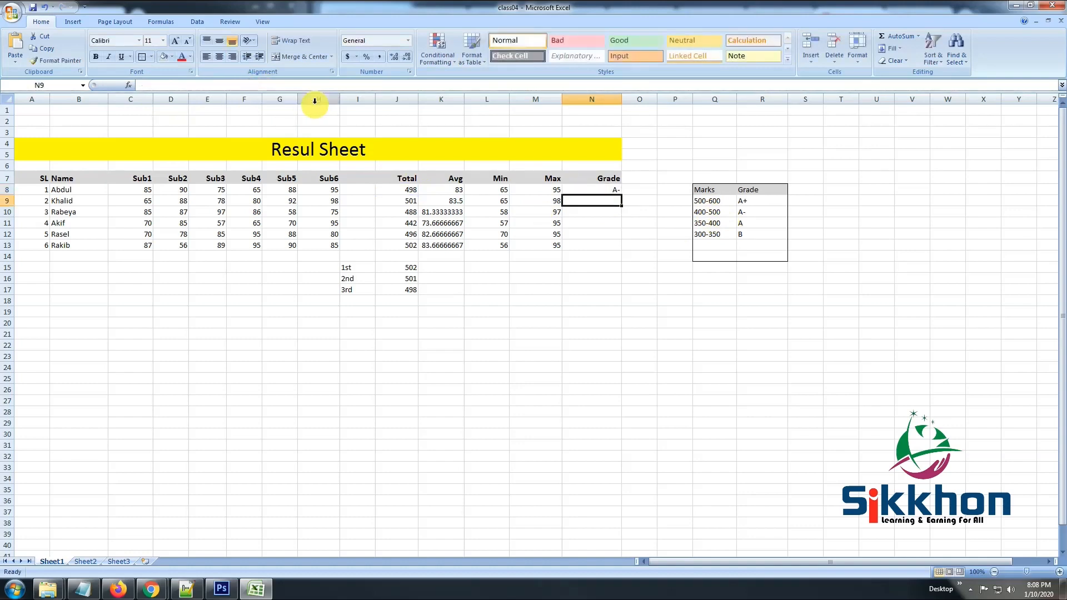
pyautogui.click(604, 191)
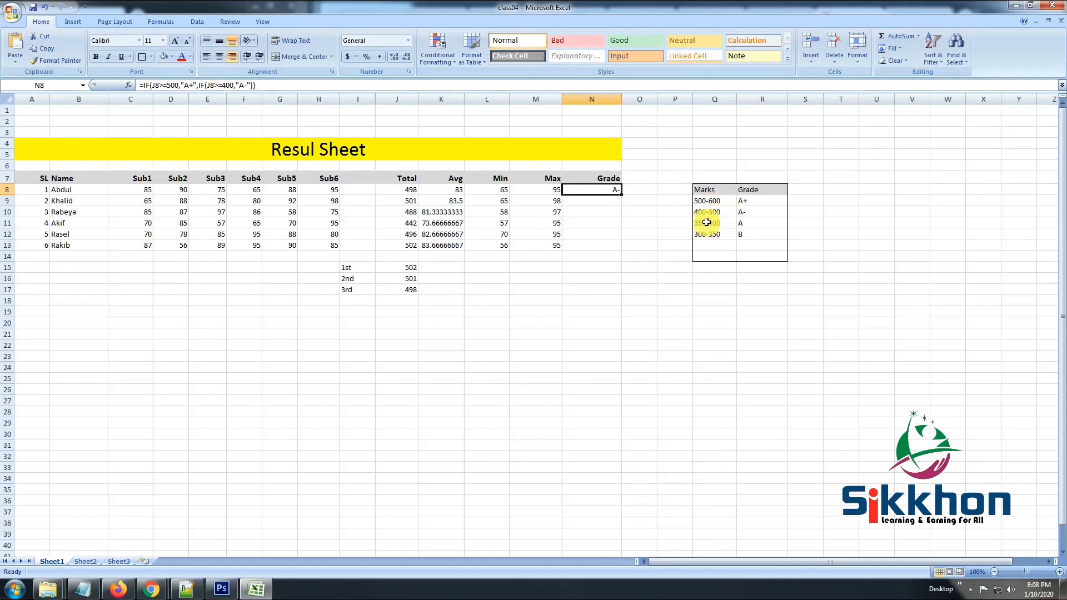
pyautogui.click(395, 190)
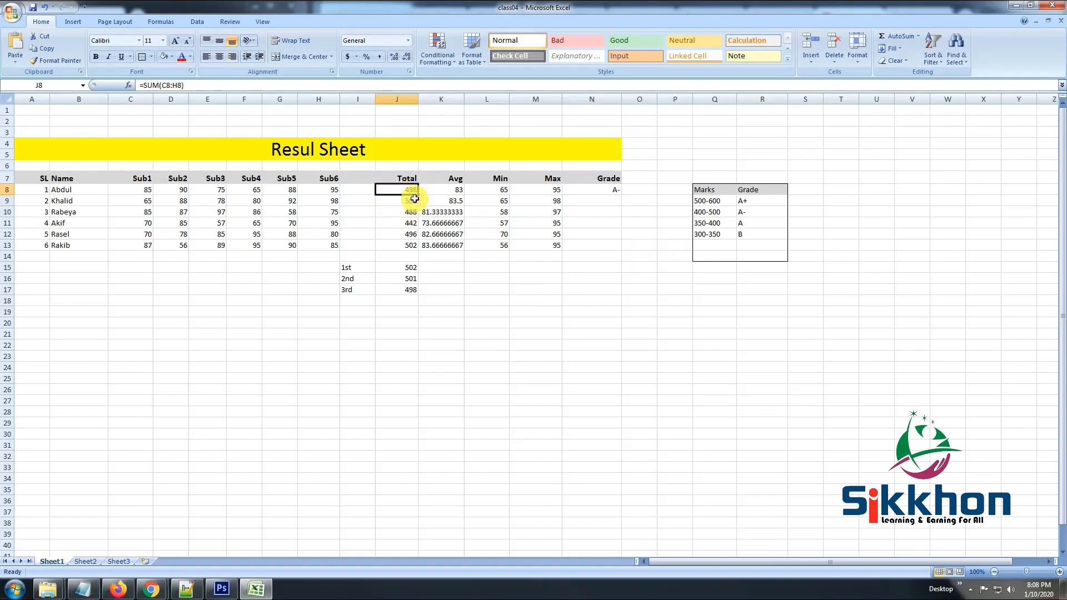
# - Set the Sub4 mark in F8 to 95 and select the grade cell N8
pyautogui.doubleClick(251, 190)
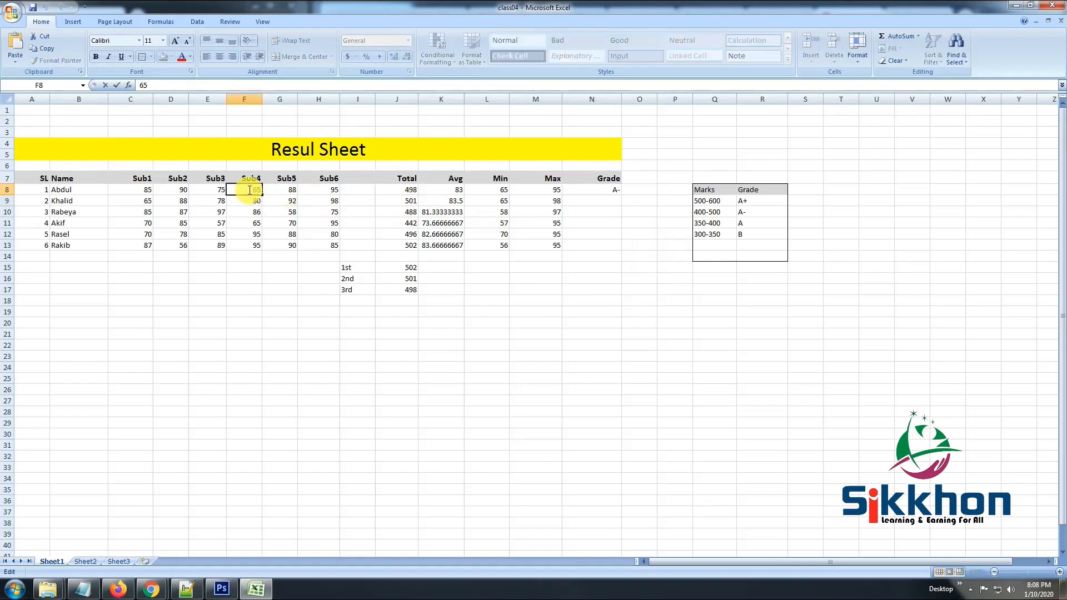
pyautogui.press('BackSpace')
pyautogui.press('BackSpace')
pyautogui.write('95')
pyautogui.press('Return')
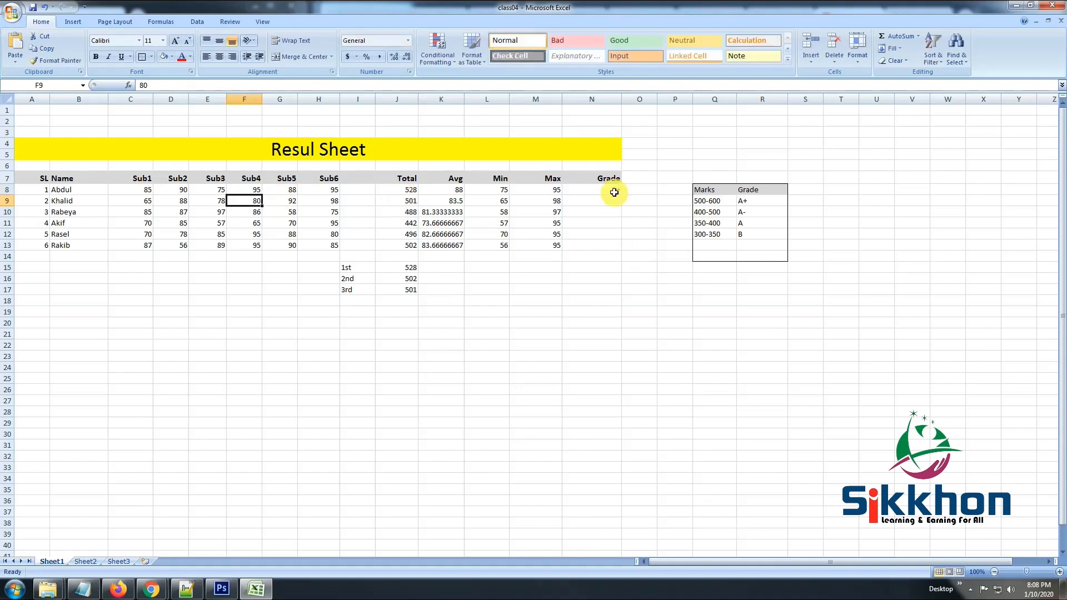
pyautogui.click(607, 192)
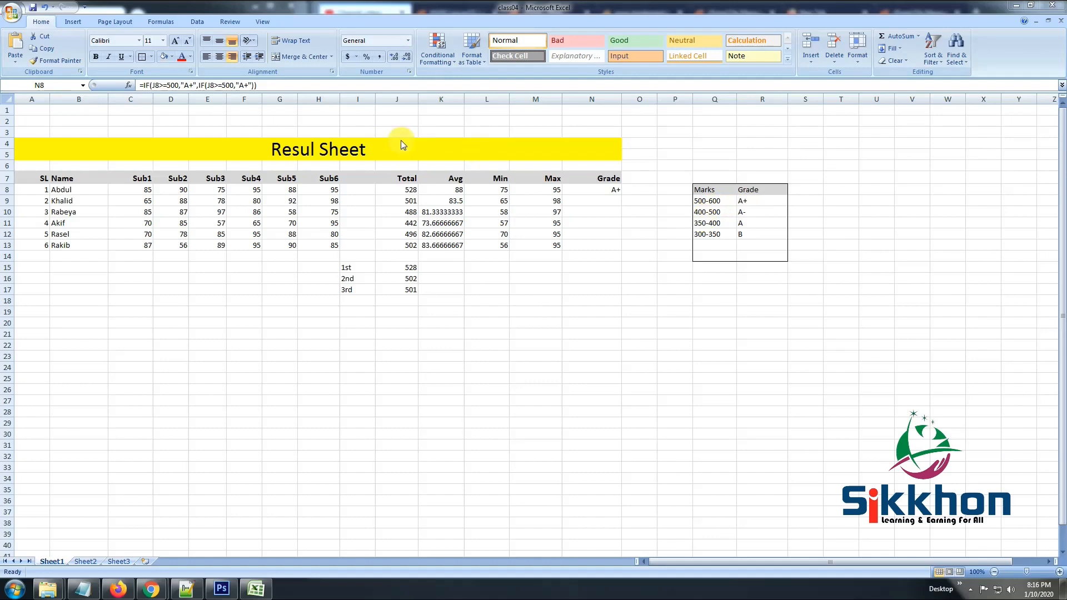
# - Nest a copy of IF(J8>=500,"A+" as the value-if-false argument of the second IF in N8's formula
pyautogui.click(357, 139)
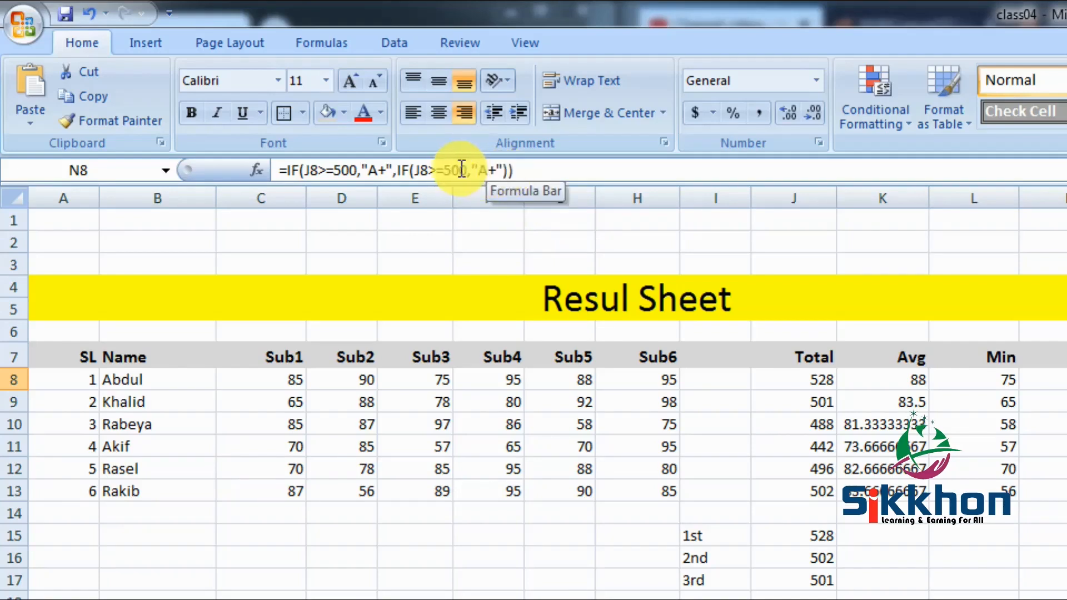
pyautogui.click(393, 171)
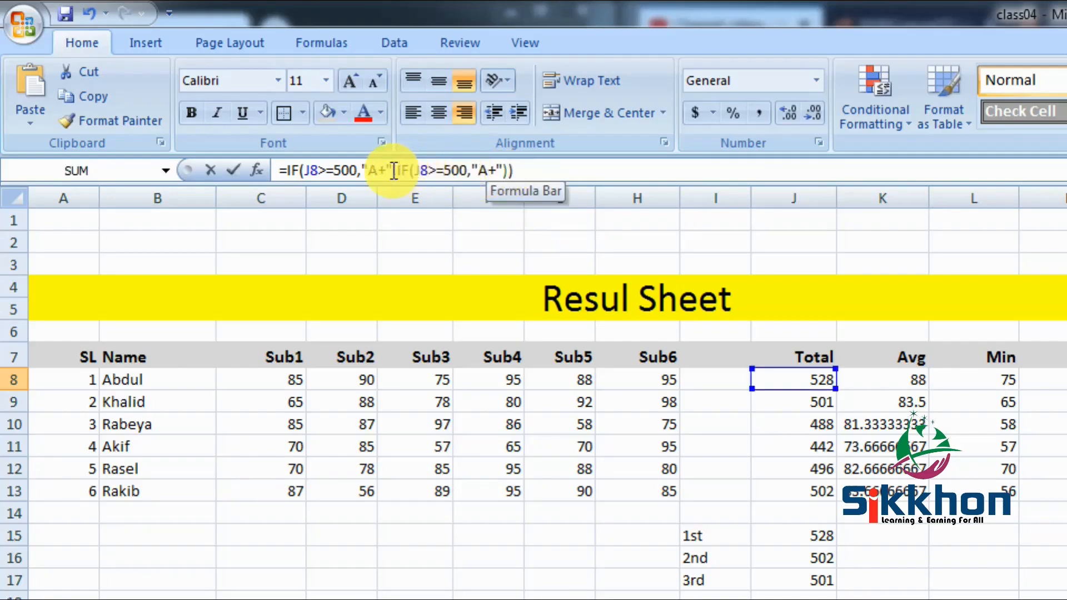
pyautogui.moveTo(393, 172); pyautogui.dragTo(408, 171)
pyautogui.click(408, 171)
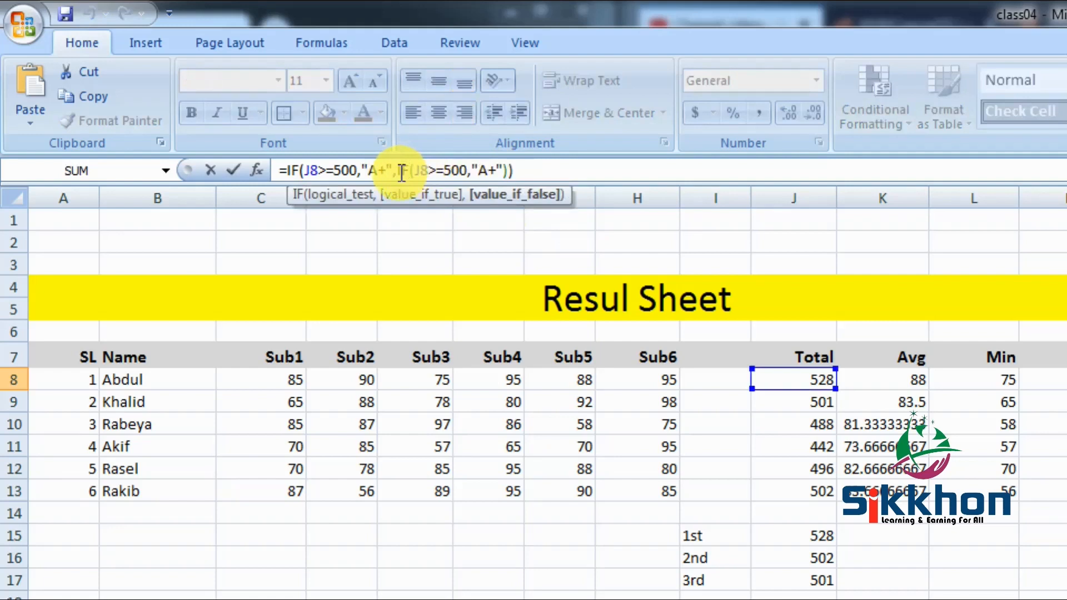
pyautogui.moveTo(399, 168); pyautogui.dragTo(507, 172)
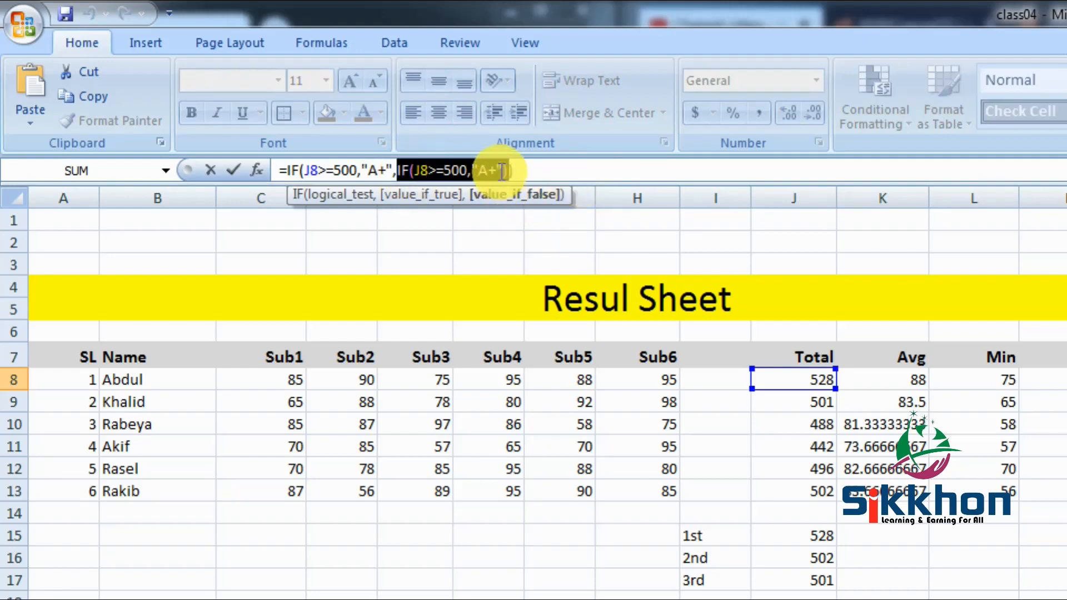
pyautogui.hotkey('shift', 'Left')
pyautogui.hotkey('ctrl', 'c')
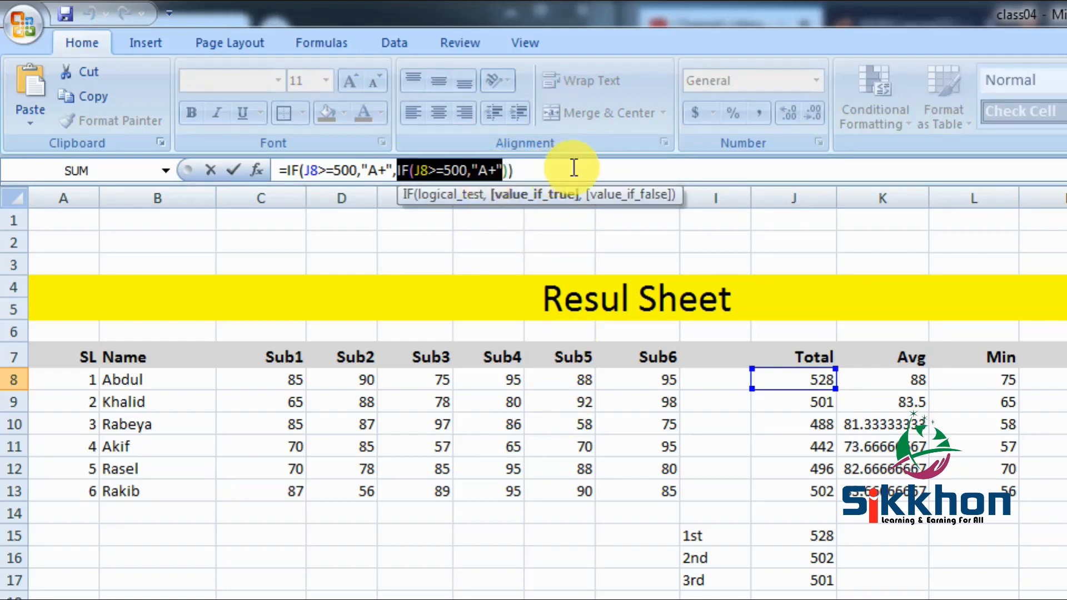
pyautogui.click(496, 170)
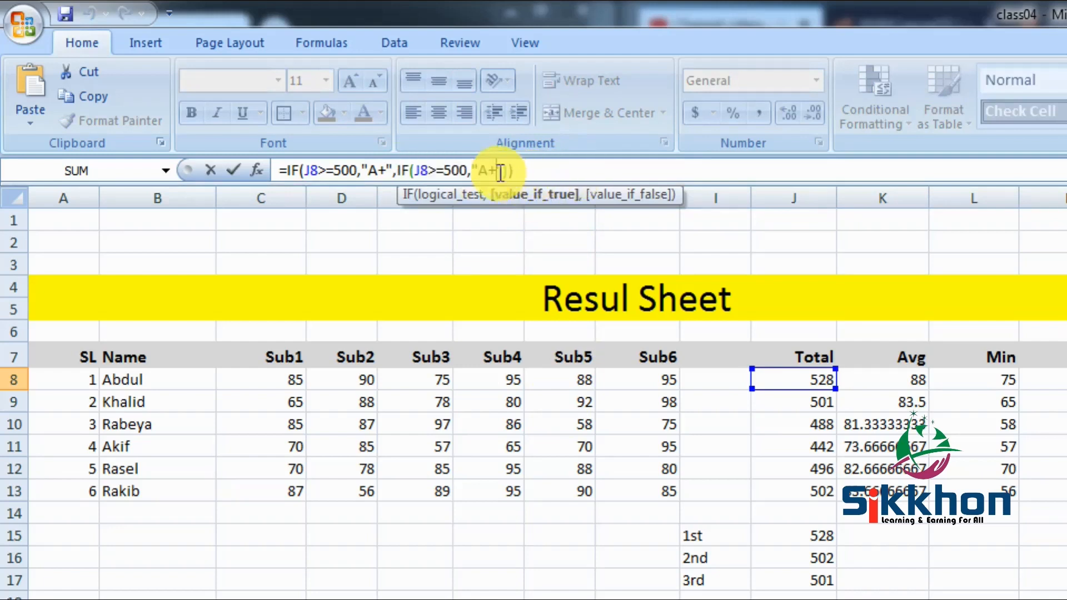
pyautogui.write('))')
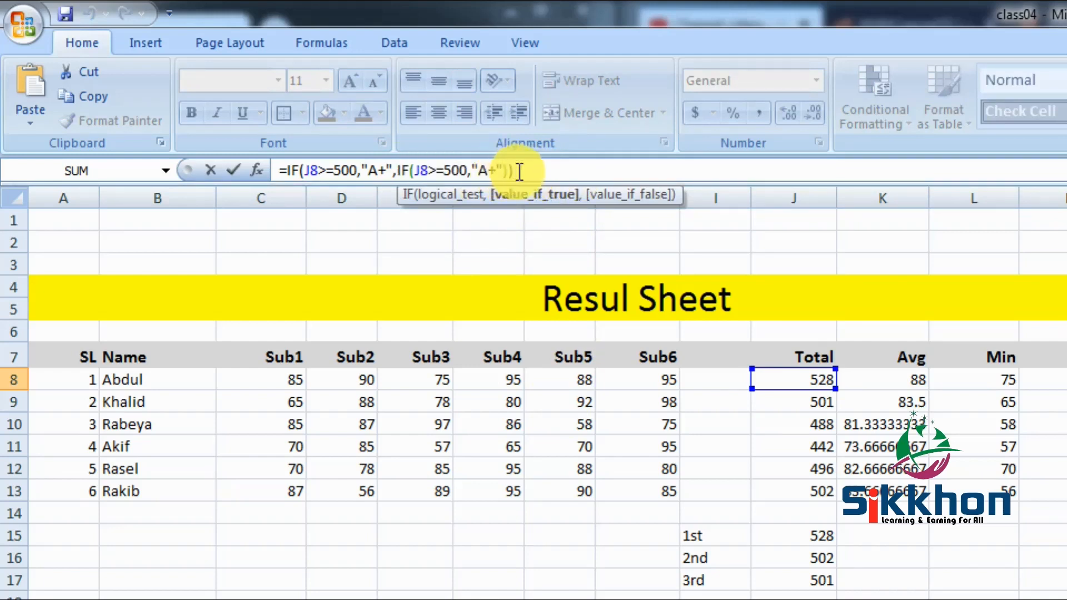
pyautogui.write(',')
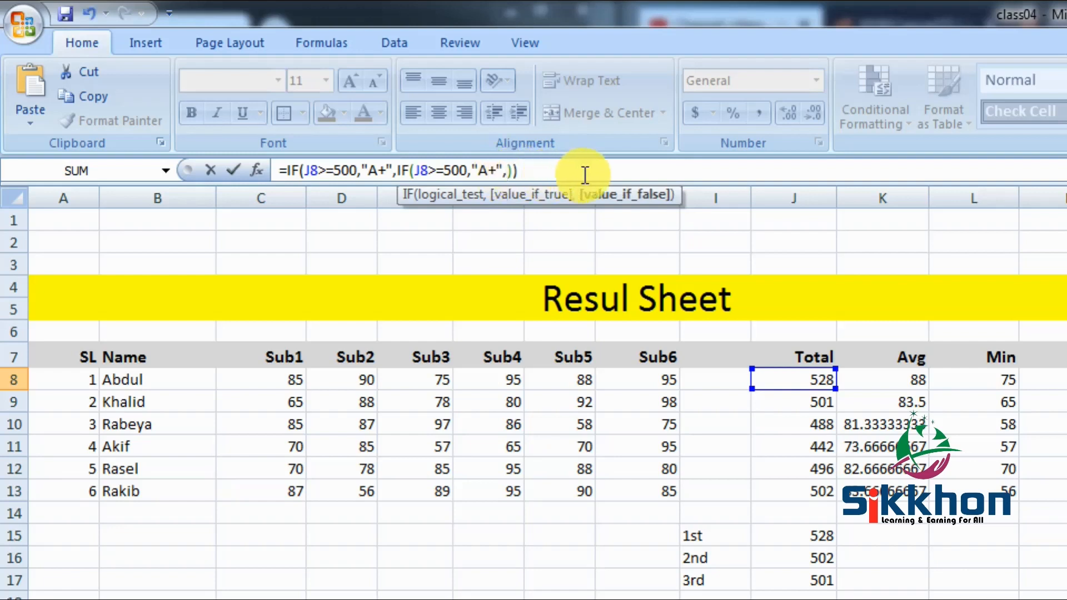
pyautogui.hotkey('ctrl', 'v')
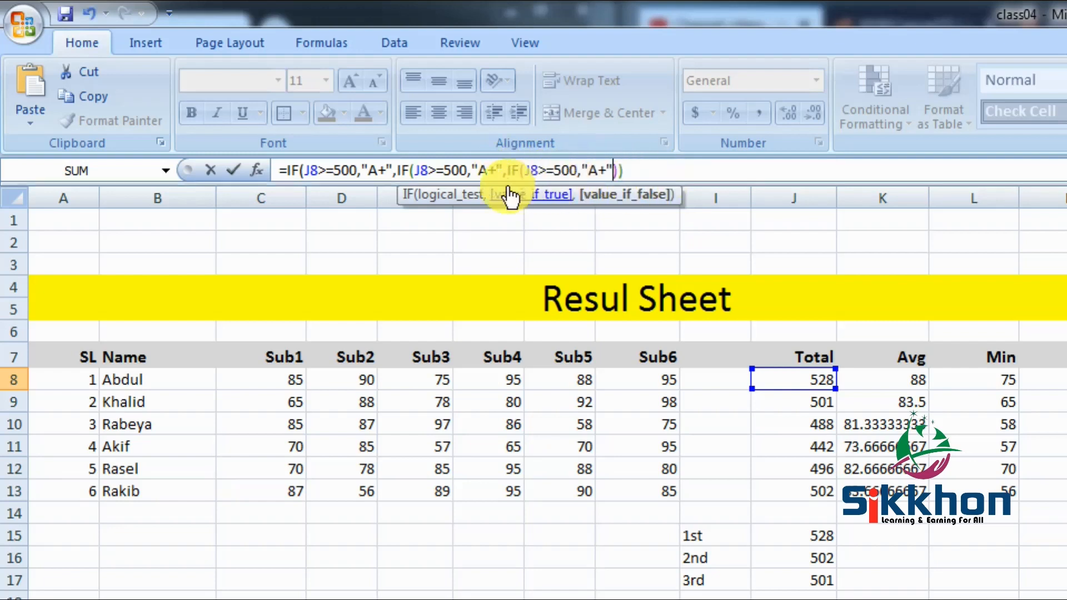
# - Add the missing closing parenthesis so that N8's formula ends with three, and check the bracket pairs of the three IFs
pyautogui.click(411, 174)
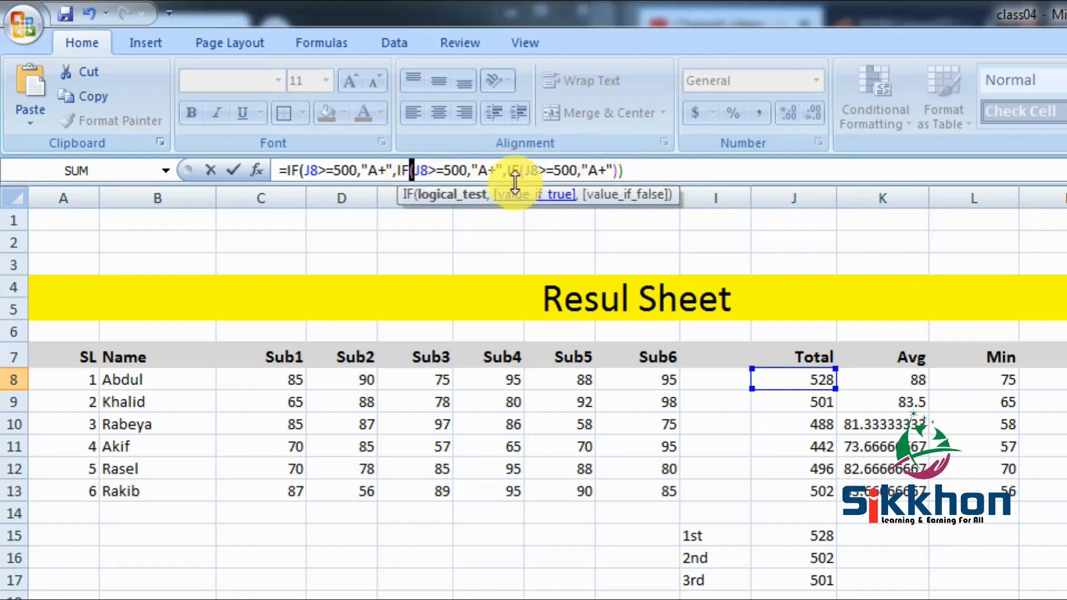
pyautogui.click(640, 171)
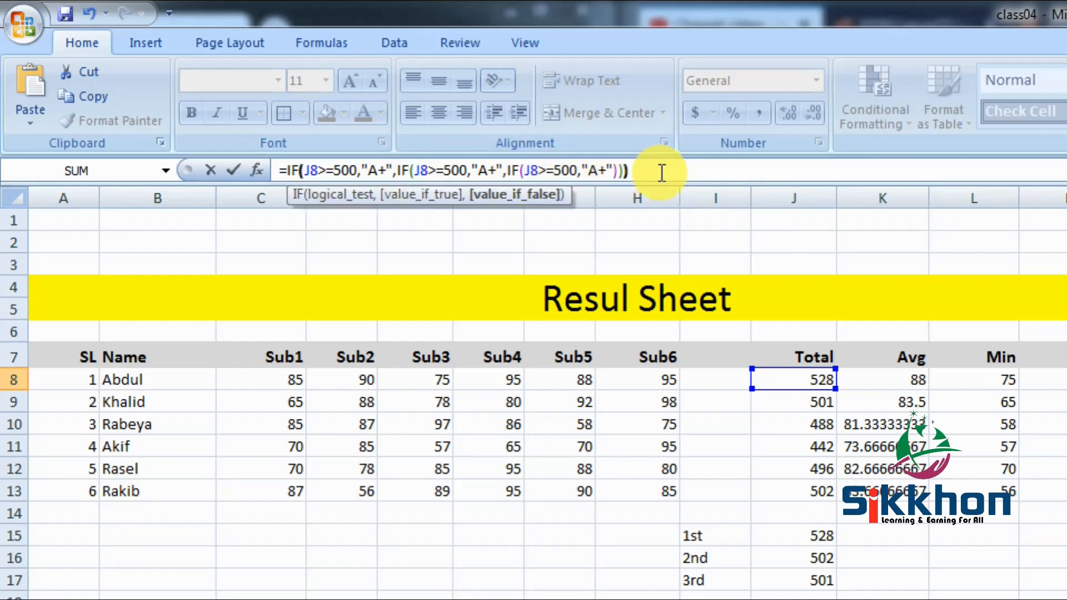
pyautogui.write(')')
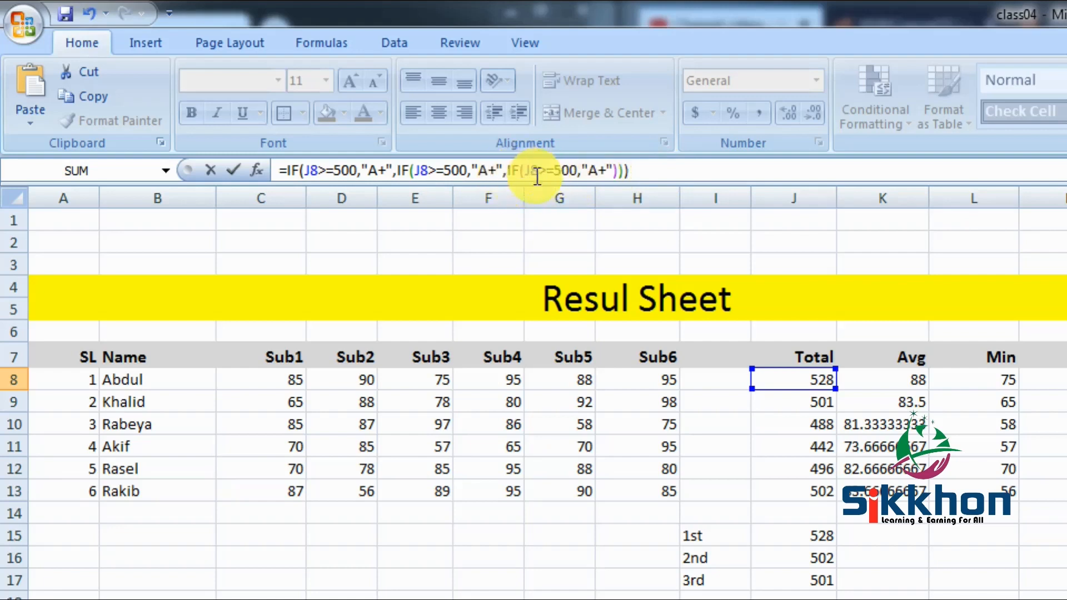
pyautogui.click(612, 171)
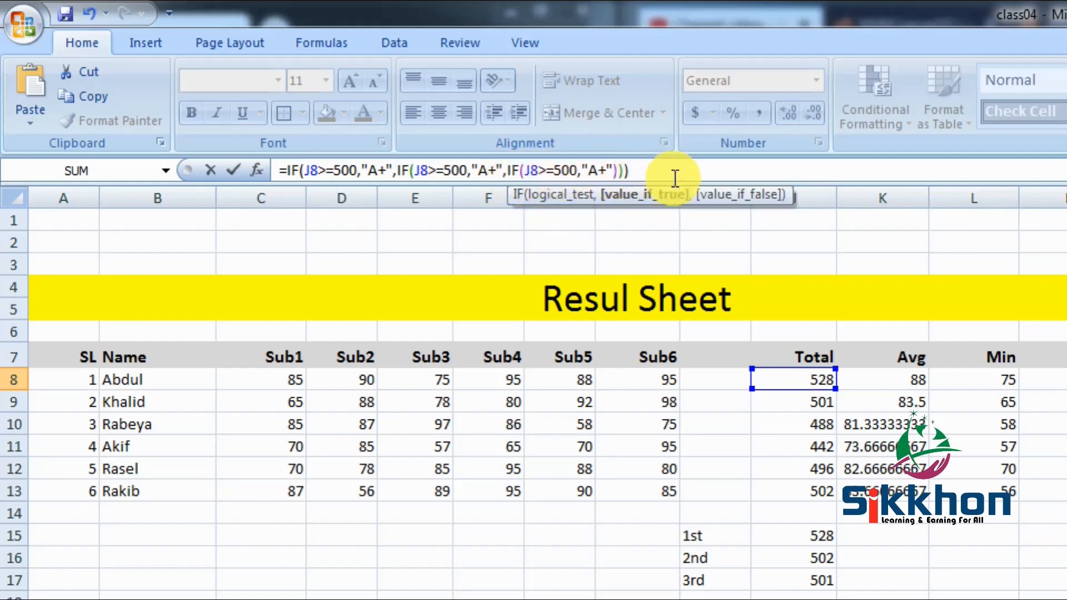
pyautogui.moveTo(631, 177); pyautogui.dragTo(272, 184)
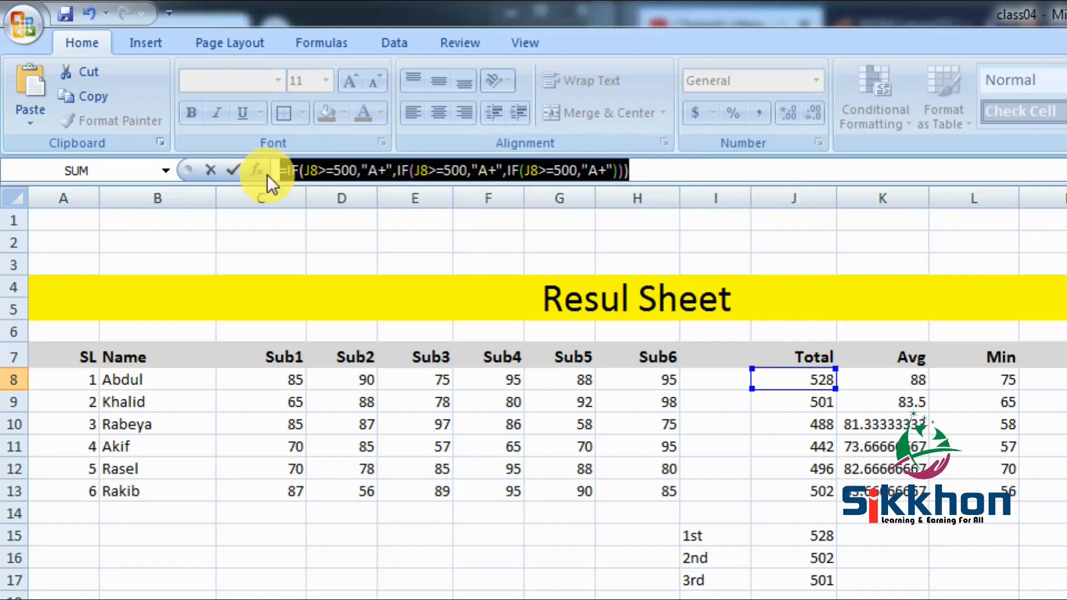
pyautogui.click(589, 170)
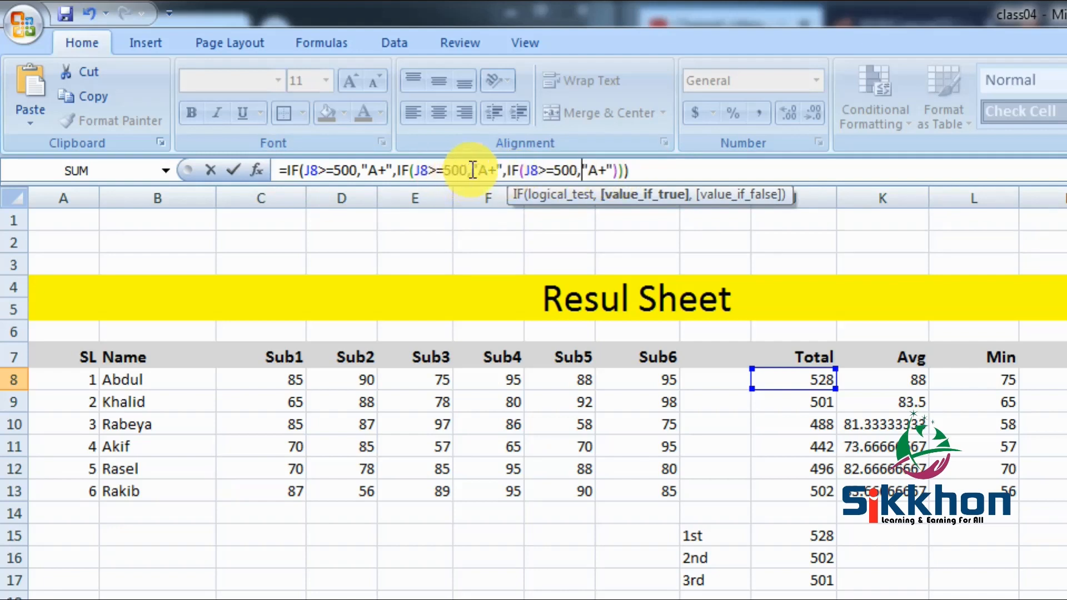
# - Change the second IF in N8's formula to test J8>=400 and return "A-"
pyautogui.moveTo(446, 171); pyautogui.dragTo(464, 175)
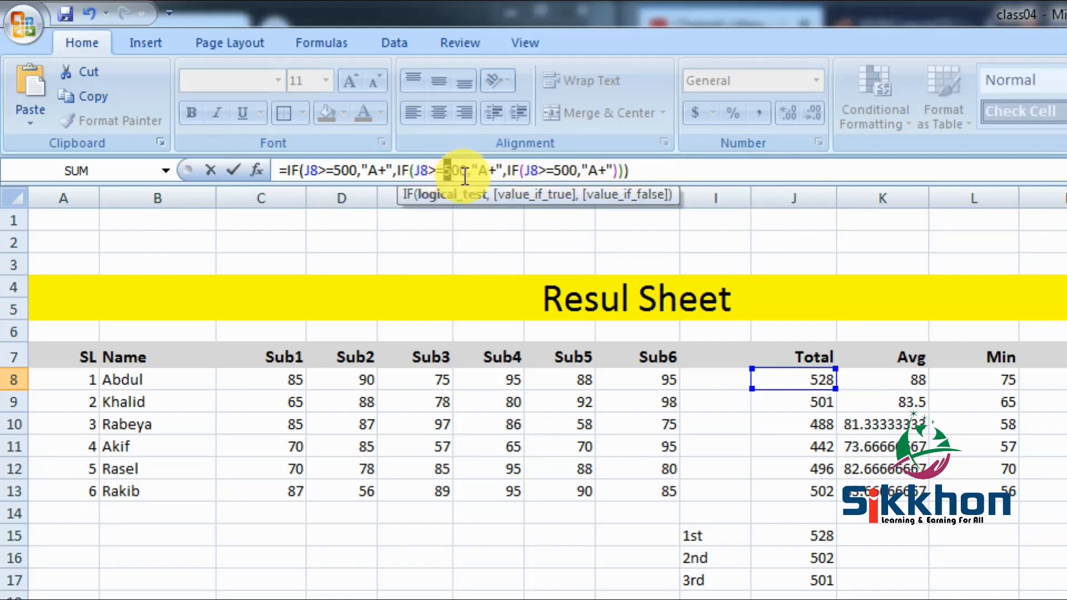
pyautogui.write('4')
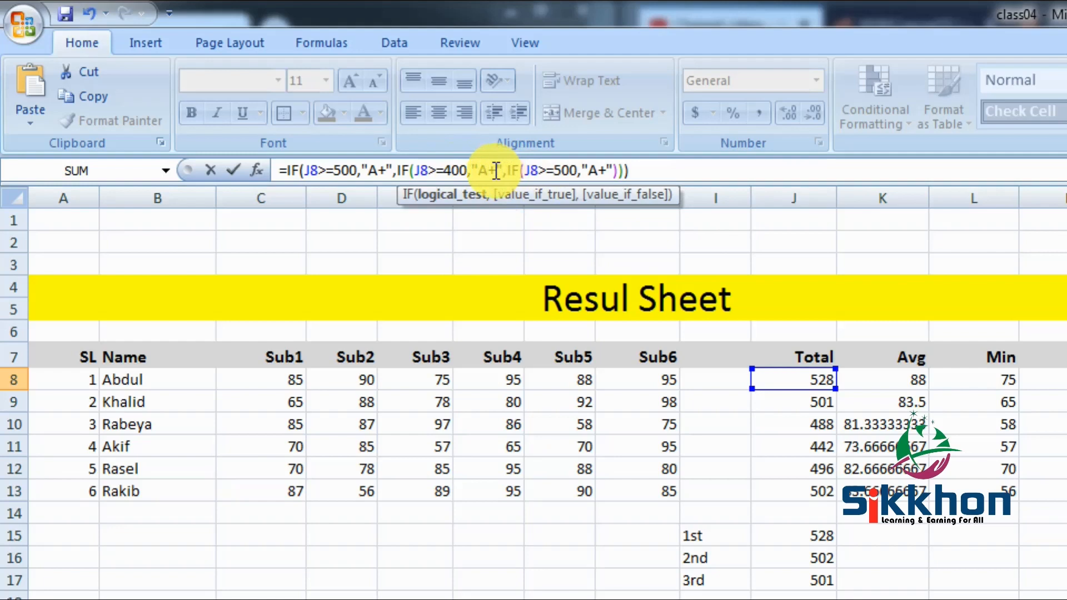
pyautogui.moveTo(499, 171); pyautogui.dragTo(492, 171)
pyautogui.write('-')
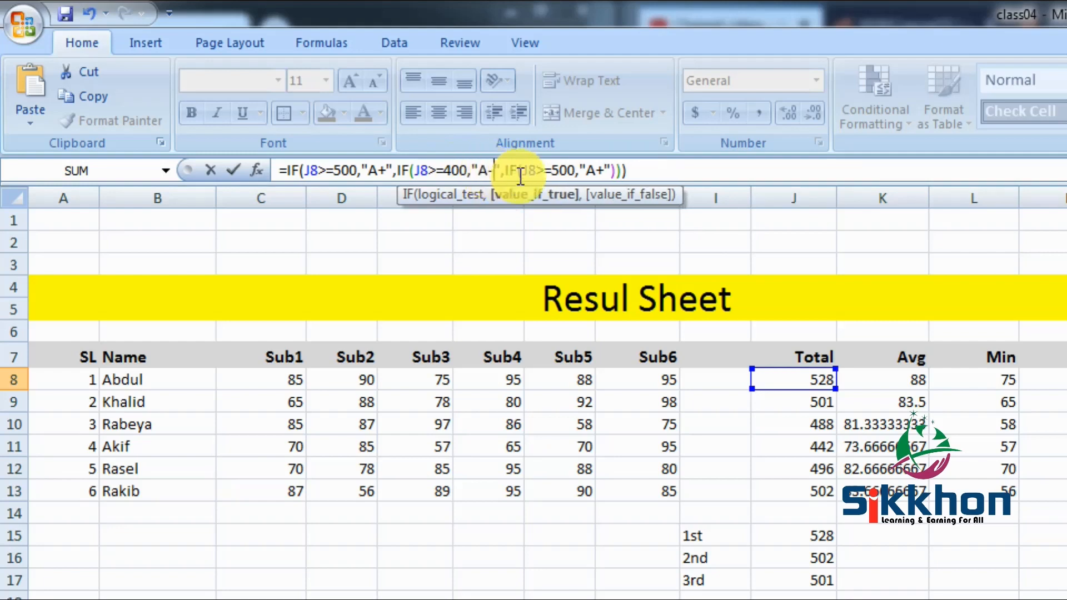
# - Change the third IF in N8's formula to test J8>=350 and return "A"
pyautogui.doubleClick(563, 171)
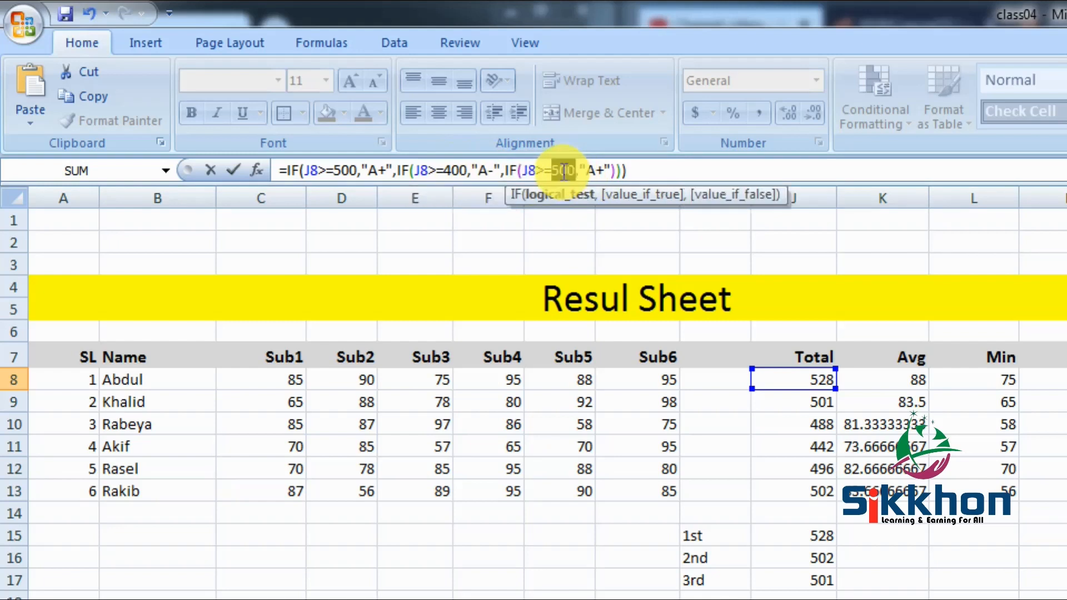
pyautogui.write('350')
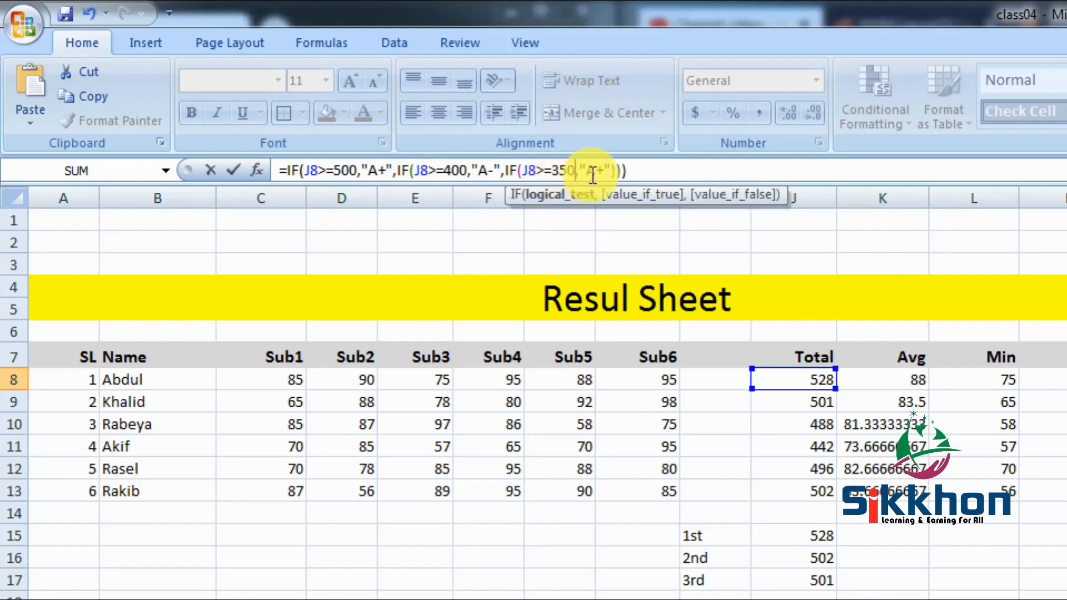
pyautogui.click(606, 172)
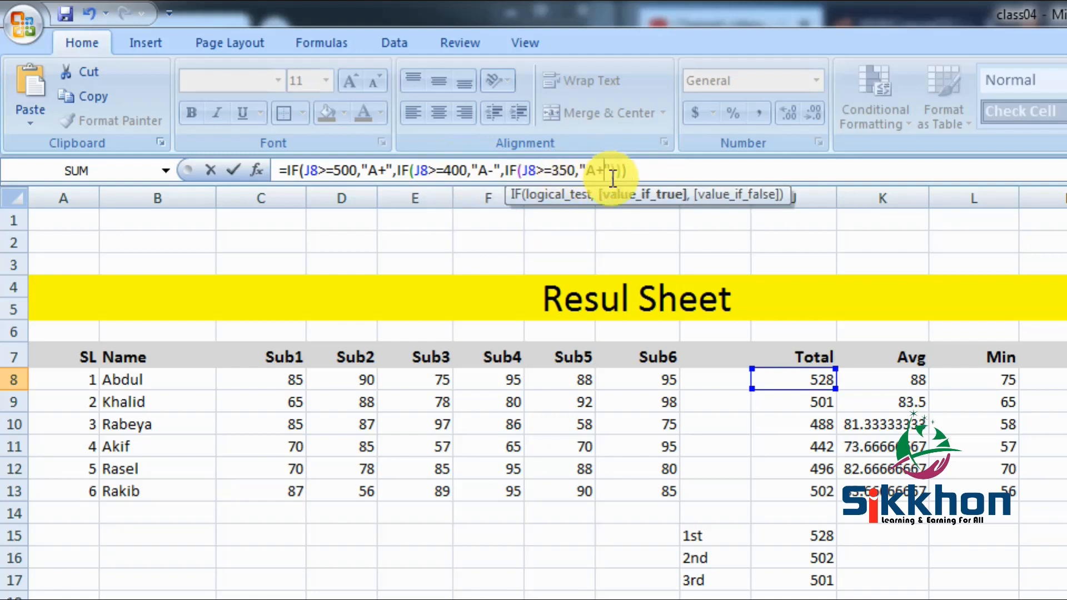
pyautogui.press('BackSpace')
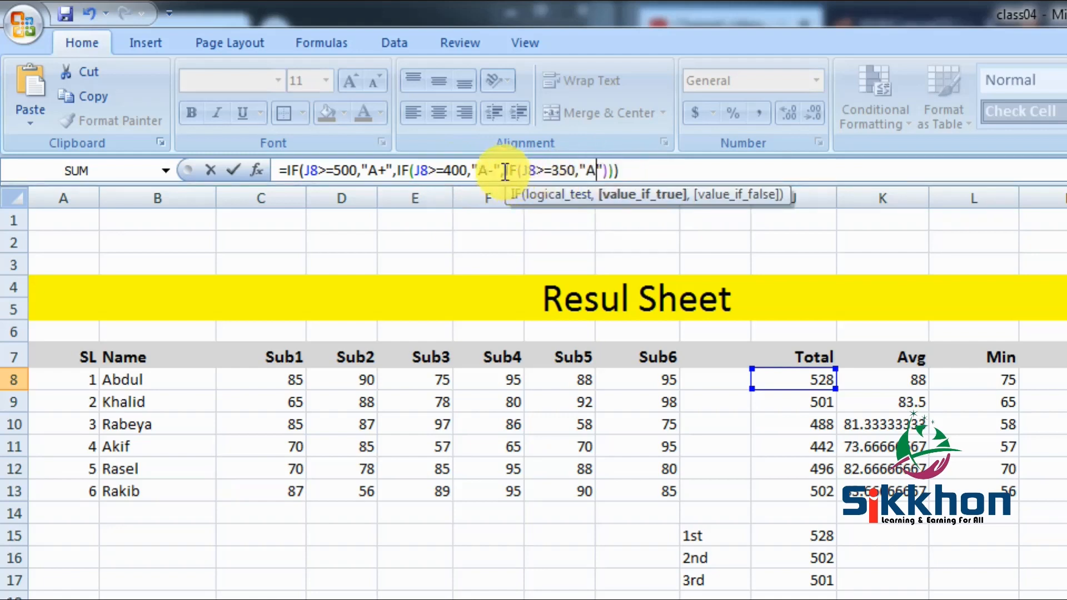
# - Nest a copy of IF(J8>=350,"A" as the third IF's value-if-false argument and add its closing parenthesis
pyautogui.moveTo(502, 170); pyautogui.dragTo(605, 171)
pyautogui.hotkey('ctrl', 'c')
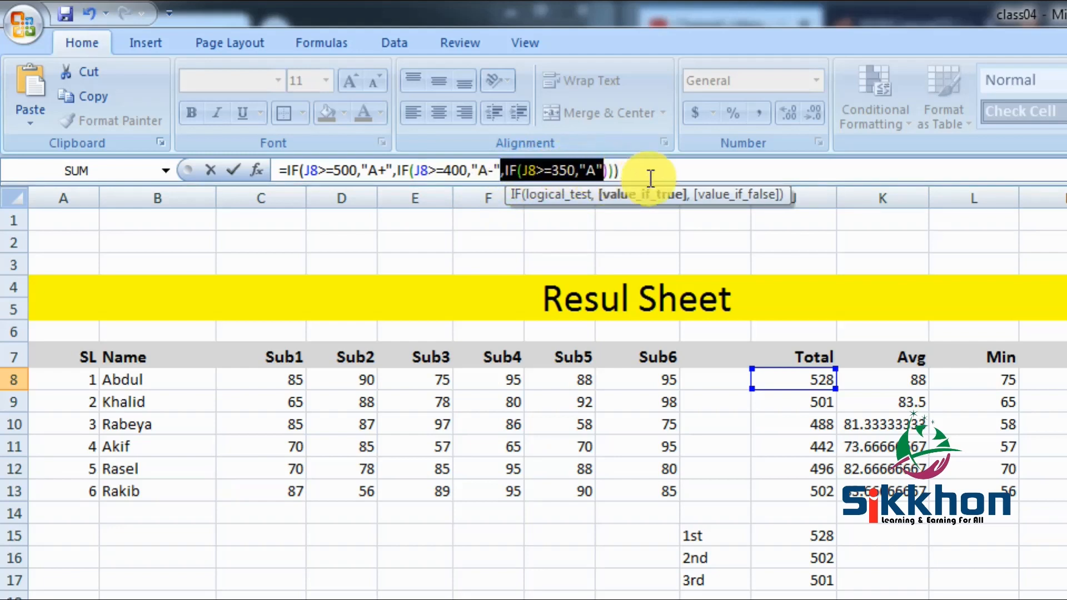
pyautogui.click(602, 171)
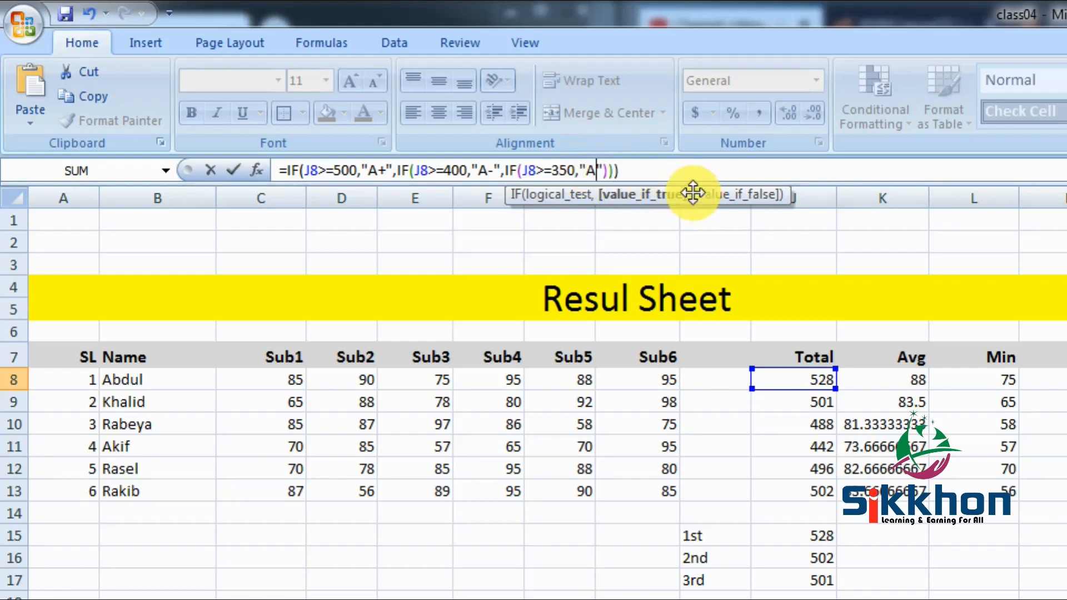
pyautogui.hotkey('ctrl', 'v')
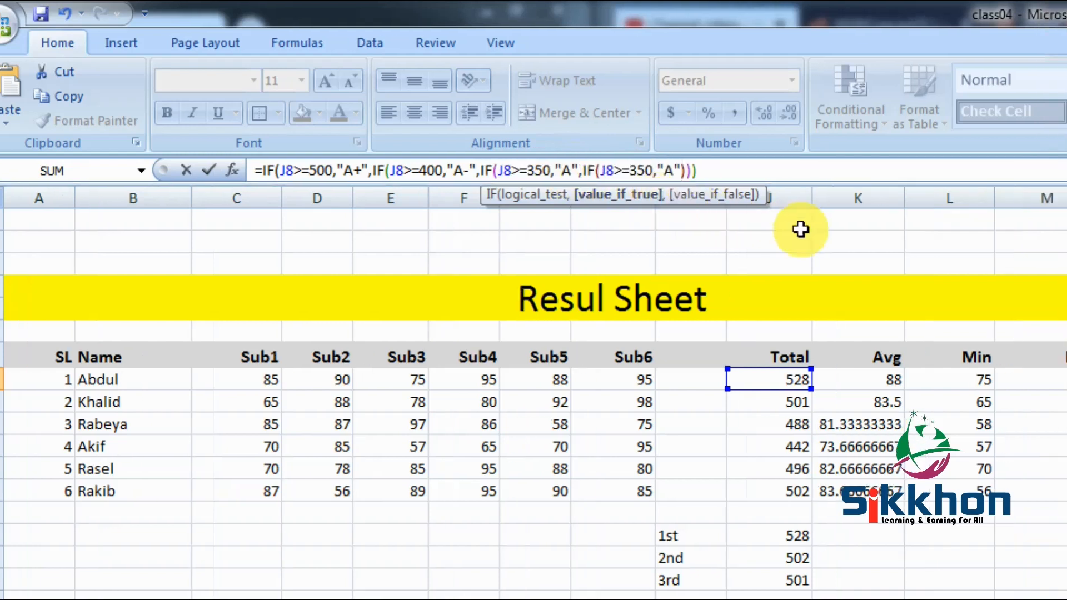
pyautogui.write(')')
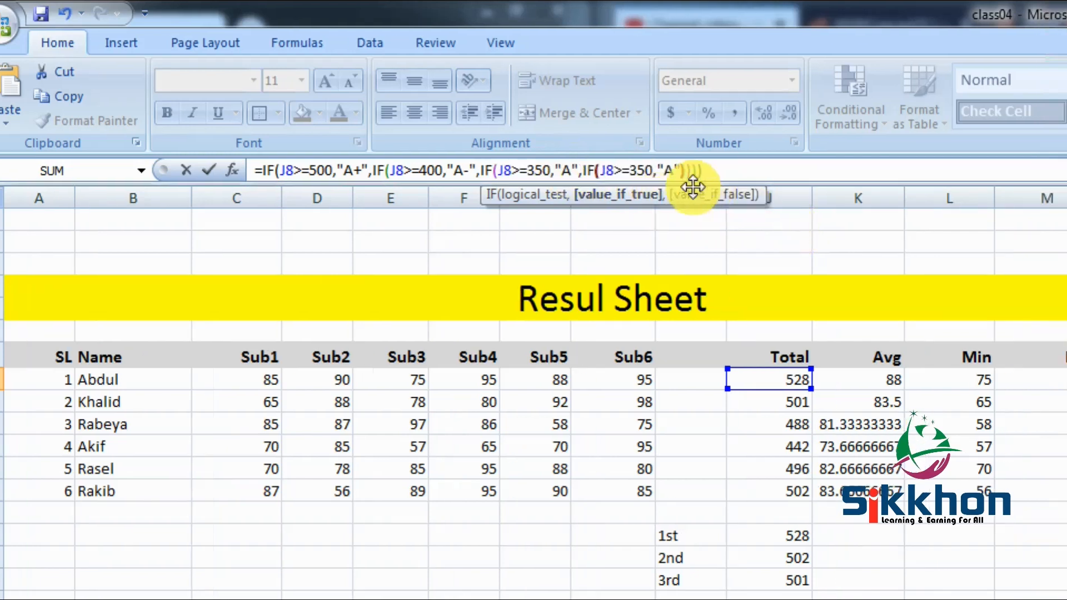
# - Change the fourth IF to test J8>=300 and return "B", and enter the finished formula in N8
pyautogui.doubleClick(640, 171)
pyautogui.write('300')
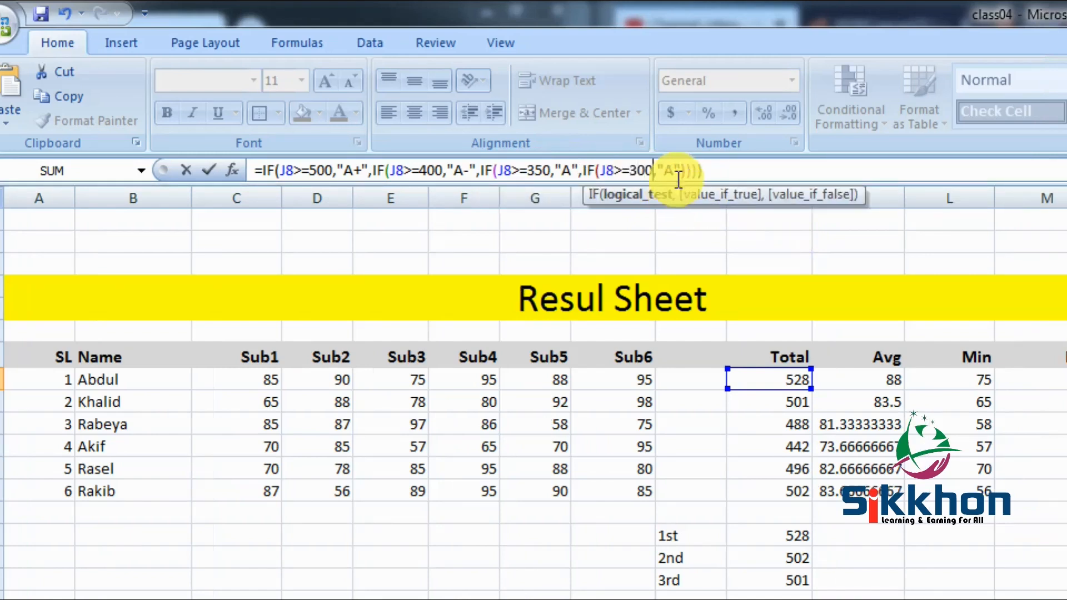
pyautogui.doubleClick(670, 170)
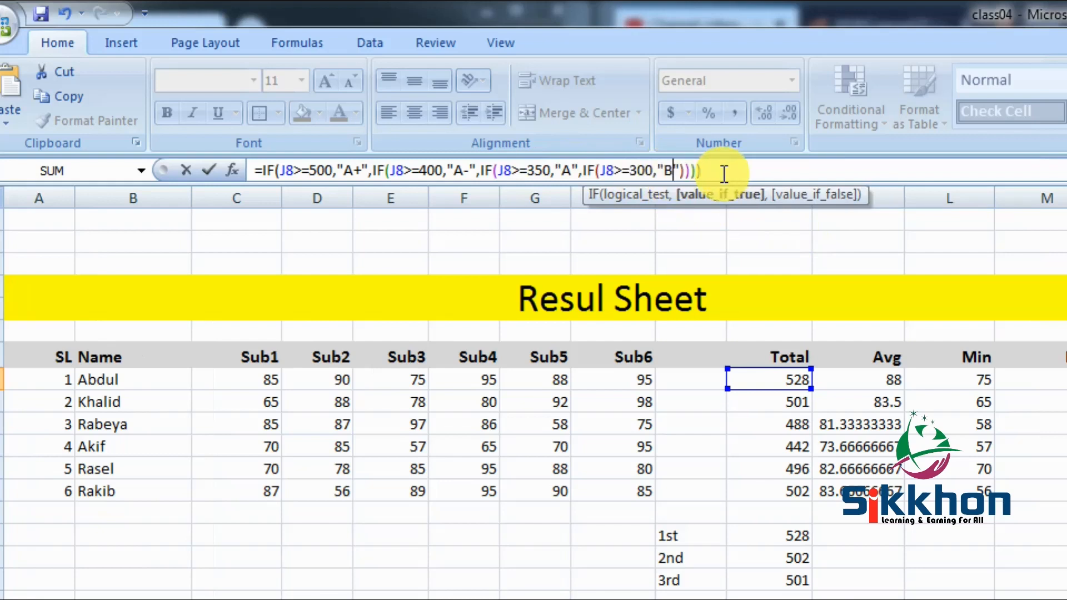
pyautogui.write('B')
pyautogui.press('Return')
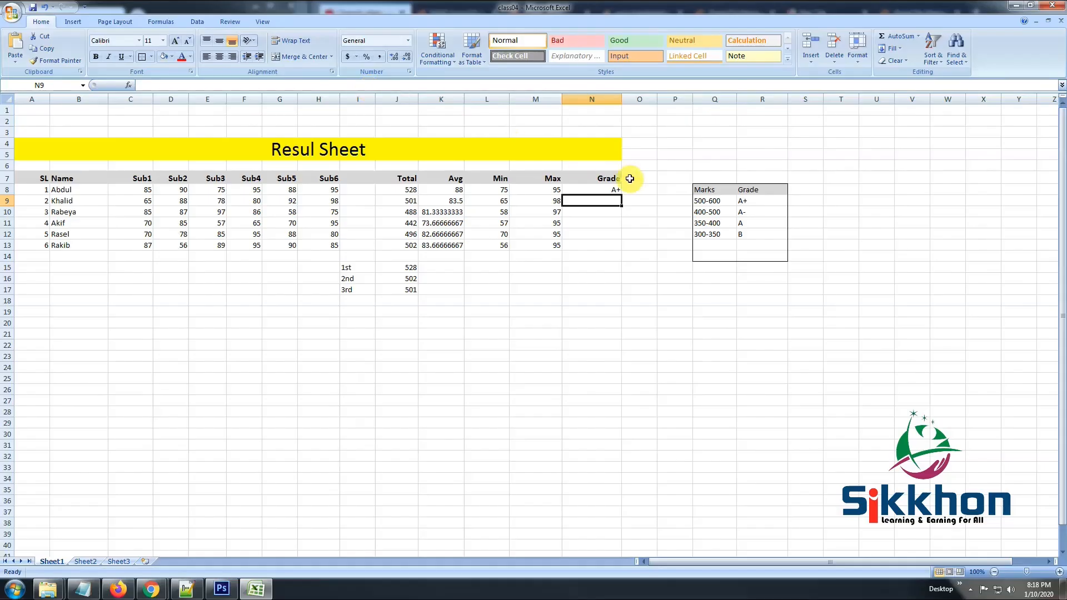
# - Check N8's grade formula against the total in J8 and the marks-to-grade reference table
pyautogui.click(594, 184)
pyautogui.click(595, 189)
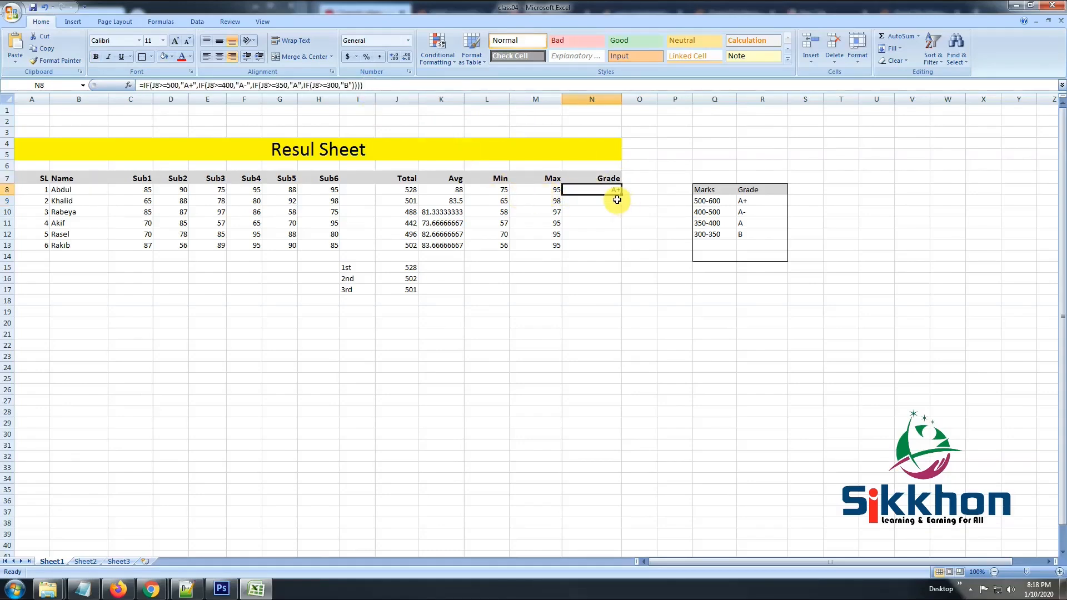
pyautogui.click(707, 202)
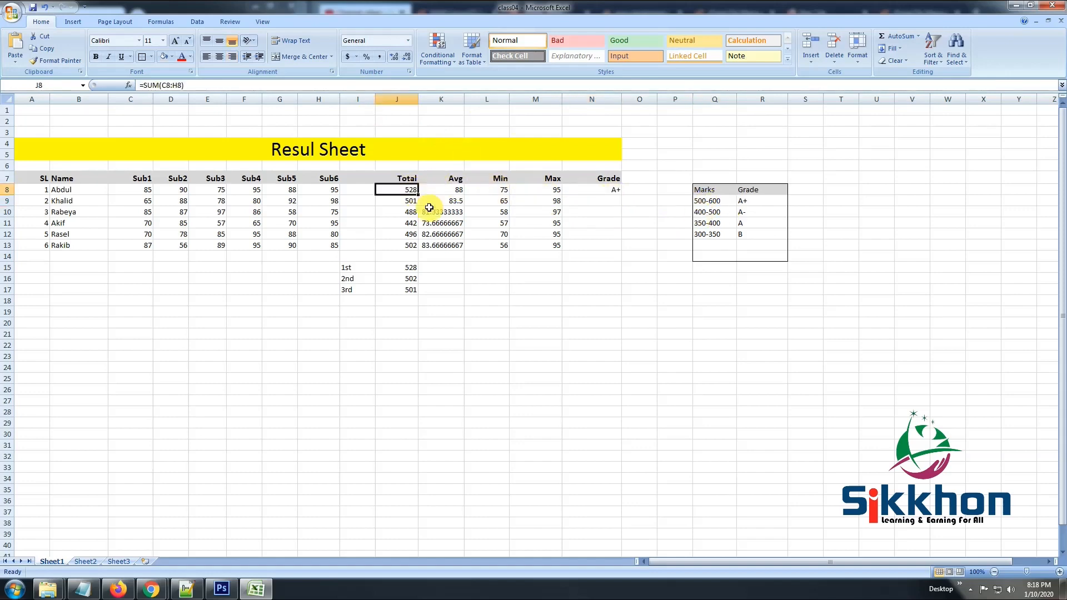
pyautogui.click(609, 188)
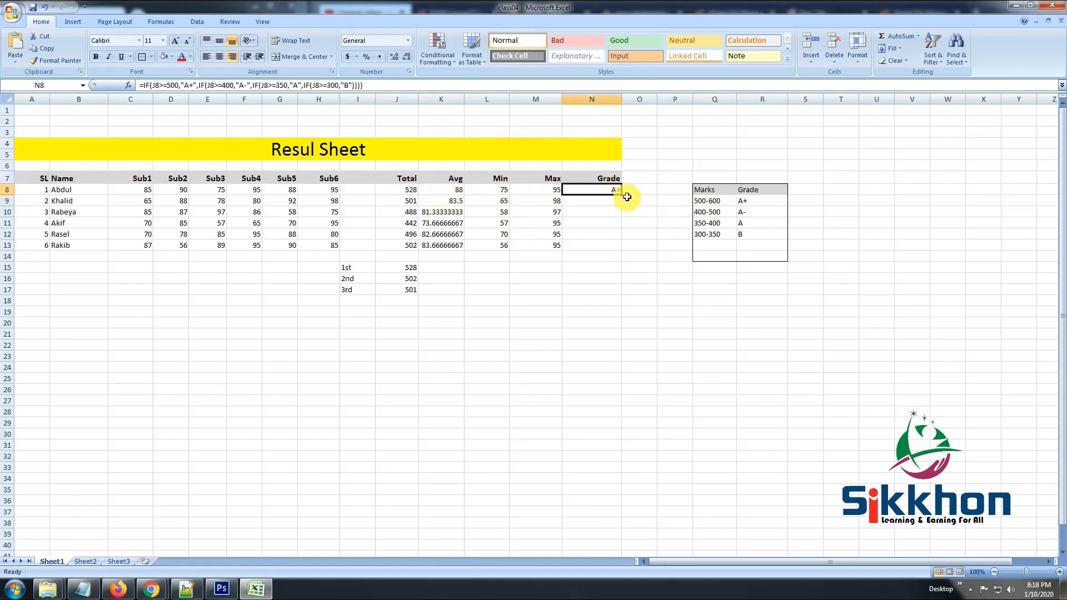
# - Fill N8's grade formula down through N13 and check the resulting grades against each student's total
pyautogui.moveTo(621, 195); pyautogui.dragTo(619, 247)
pyautogui.click(604, 215)
pyautogui.click(615, 234)
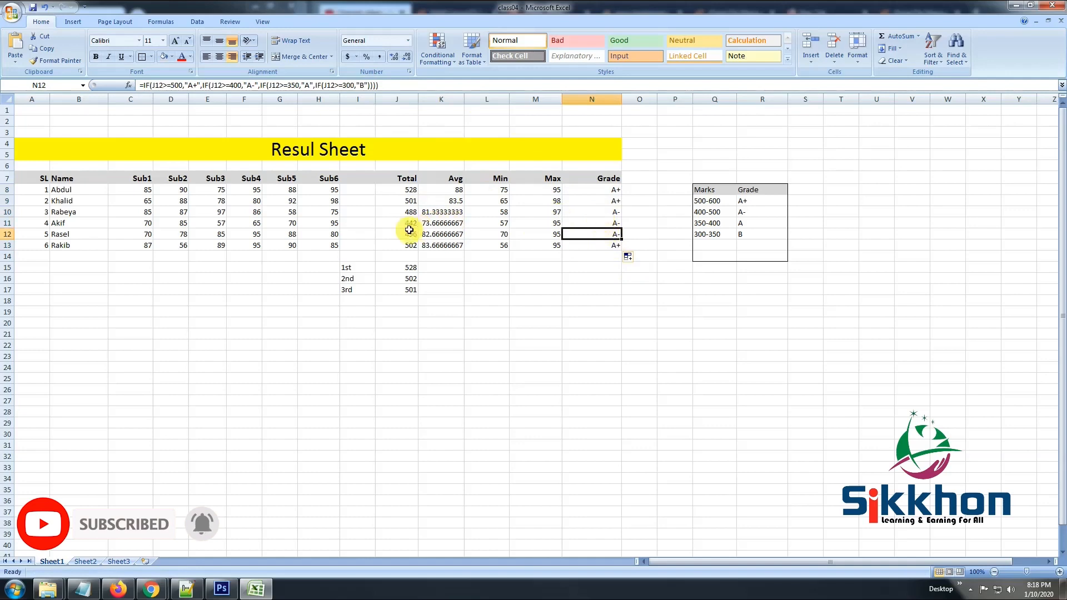
pyautogui.click(615, 210)
pyautogui.click(614, 222)
pyautogui.click(600, 246)
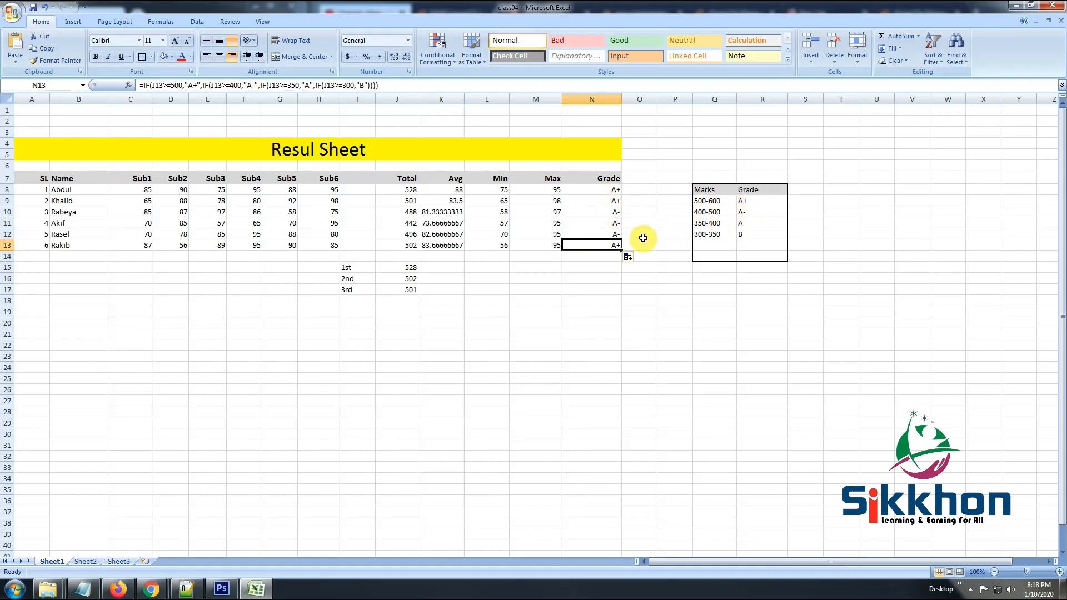
# - Review the averages in the Avg column and apply the Number format with two decimals to K8:K13
pyautogui.click(446, 214)
pyautogui.click(448, 232)
pyautogui.click(452, 246)
pyautogui.click(452, 221)
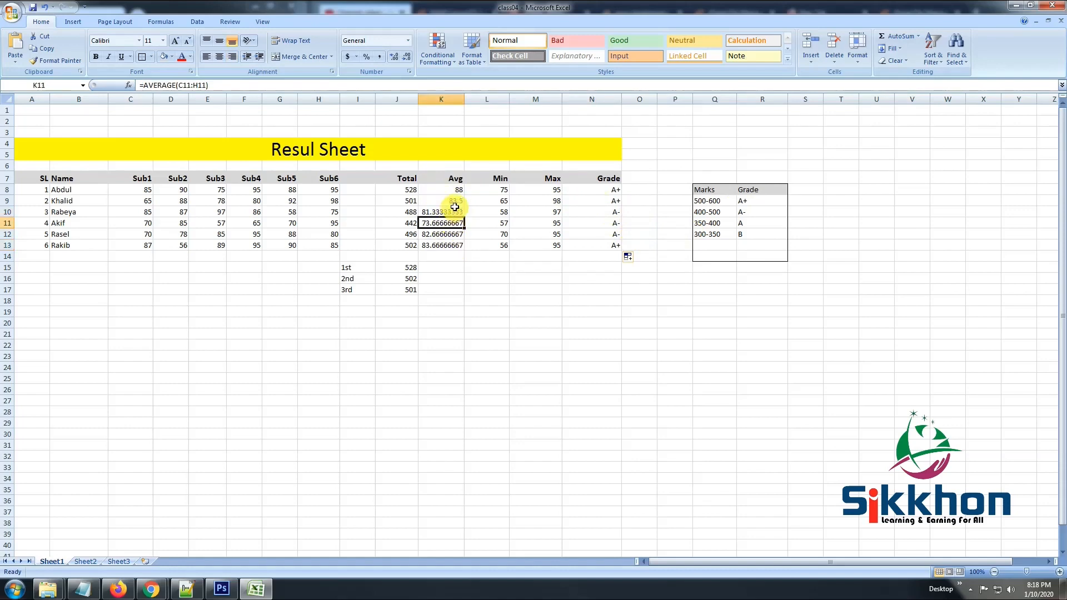
pyautogui.click(439, 214)
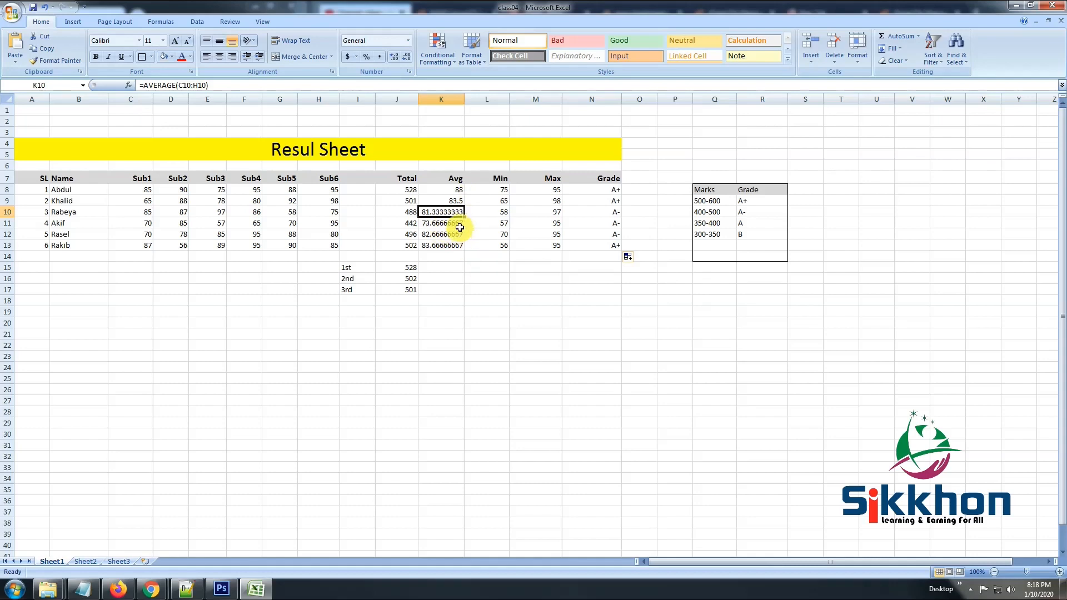
pyautogui.moveTo(448, 188); pyautogui.dragTo(453, 247)
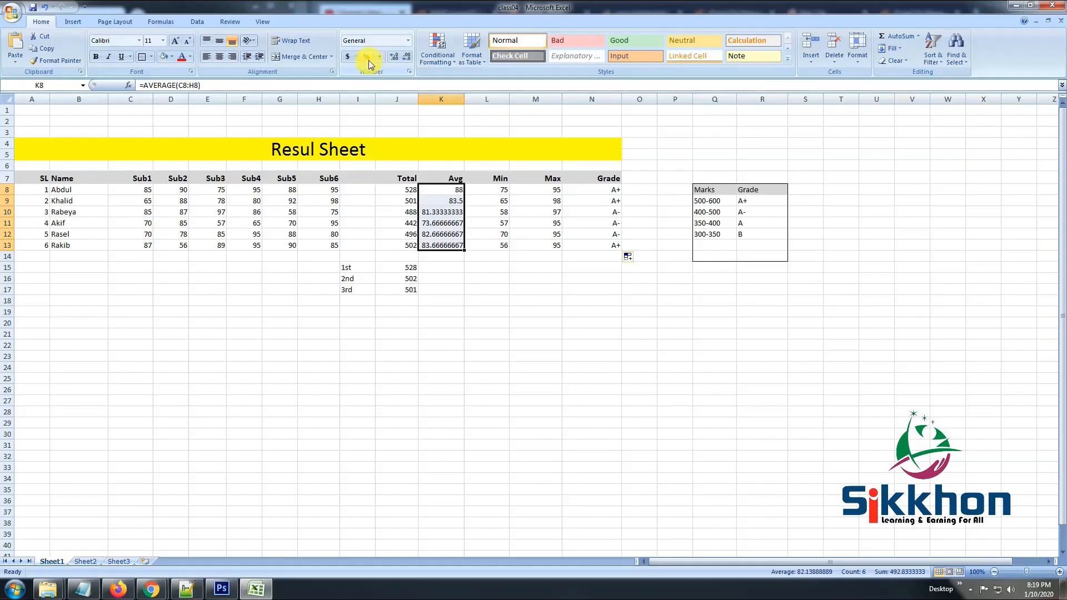
pyautogui.click(410, 41)
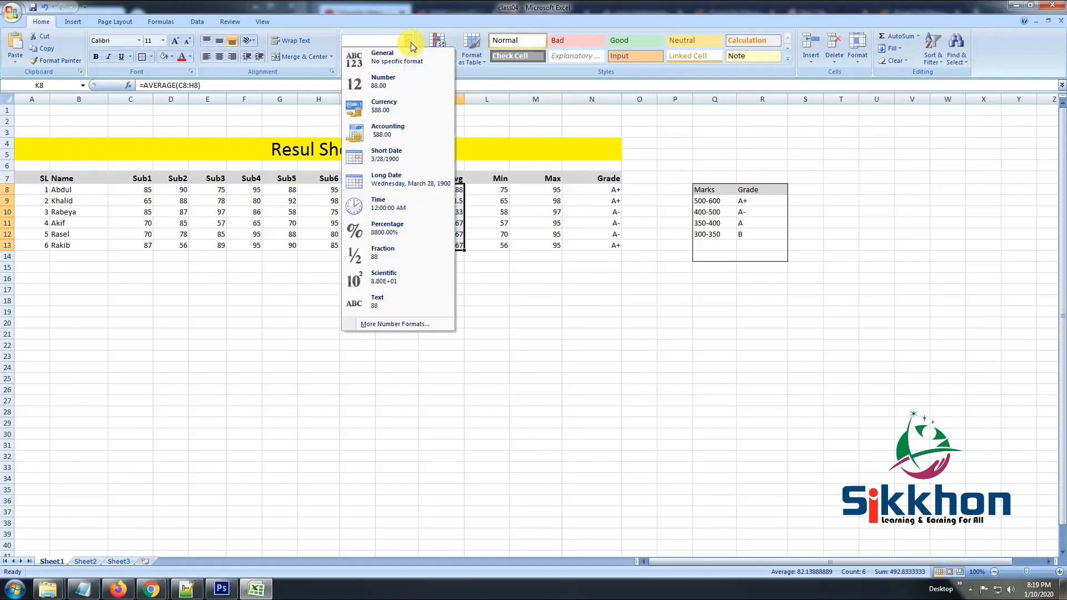
pyautogui.click(395, 84)
pyautogui.click(444, 212)
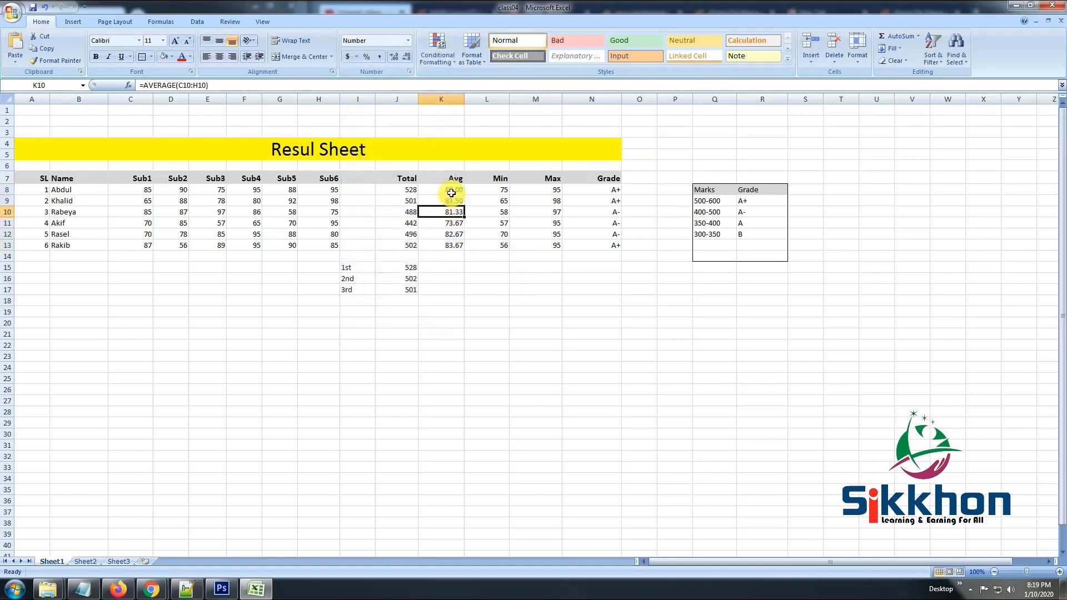